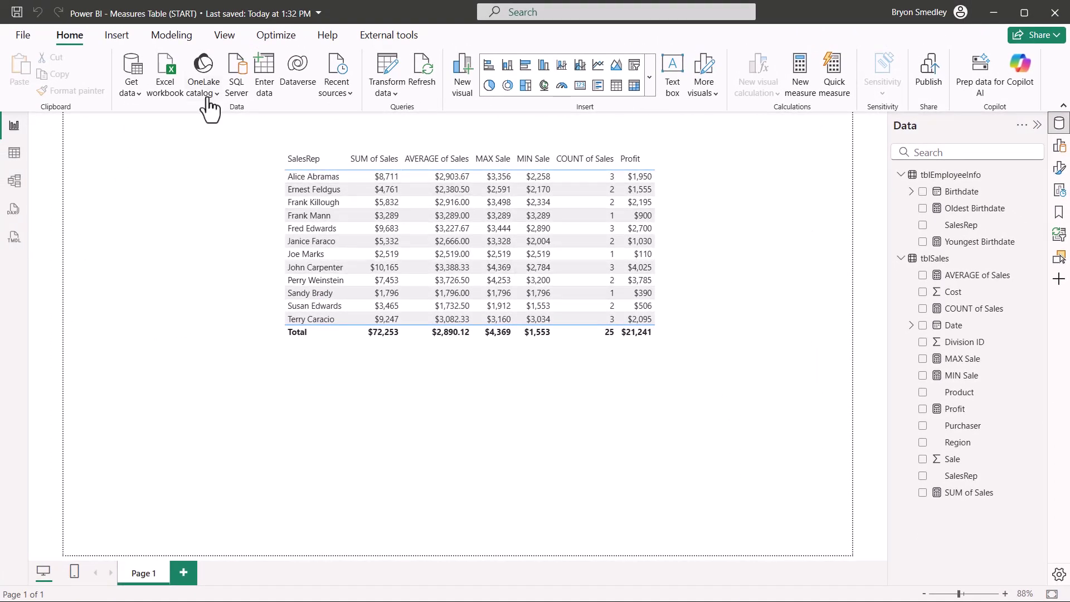
Step: Create a new entered-data table and name it _Measures
click(267, 69)
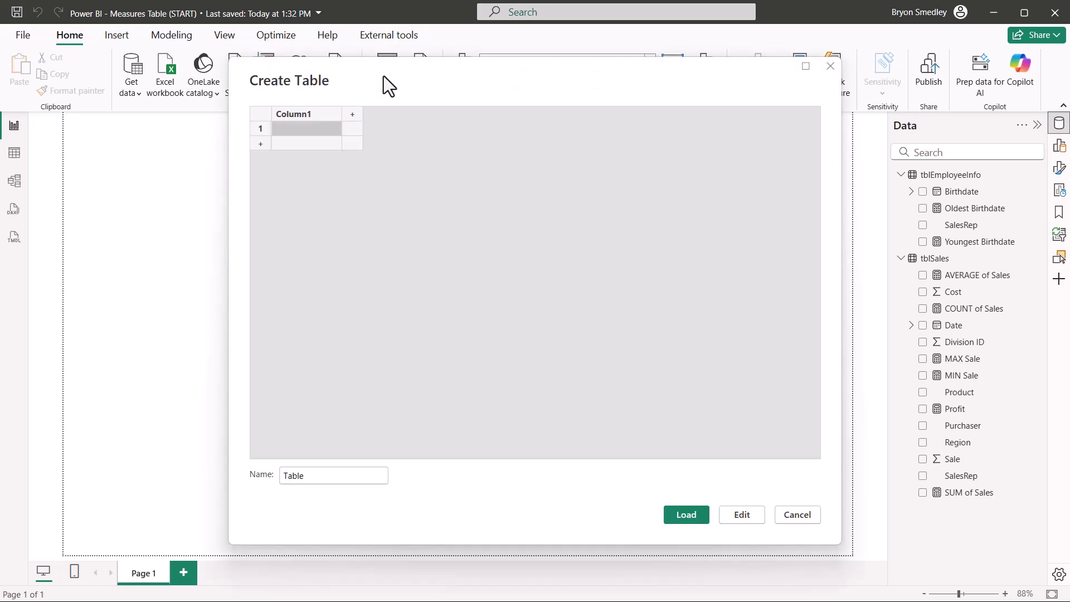
drag(318, 474, 283, 477)
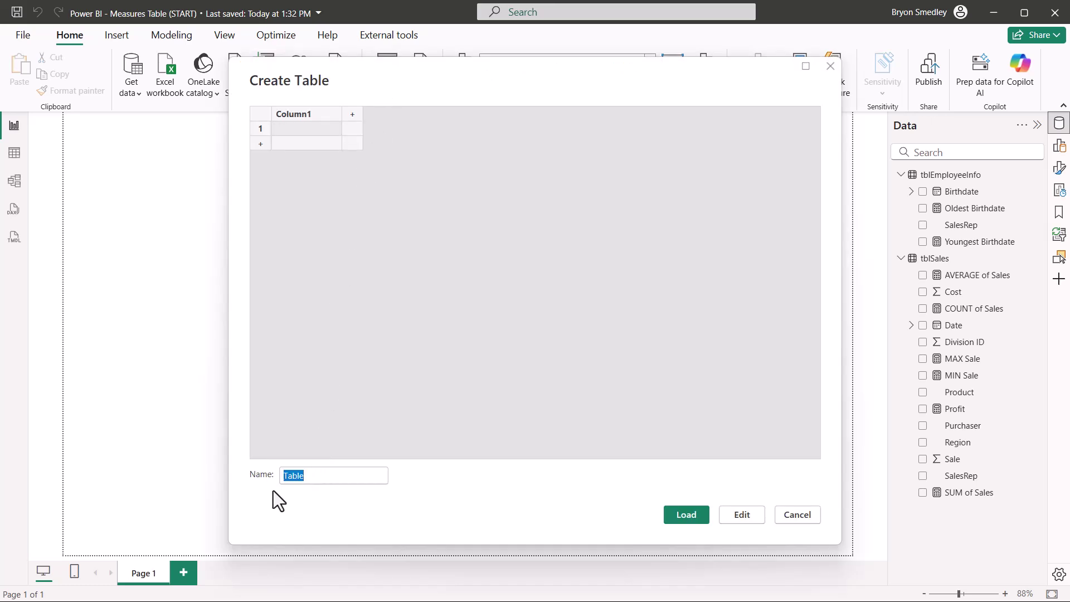
text(Measures)
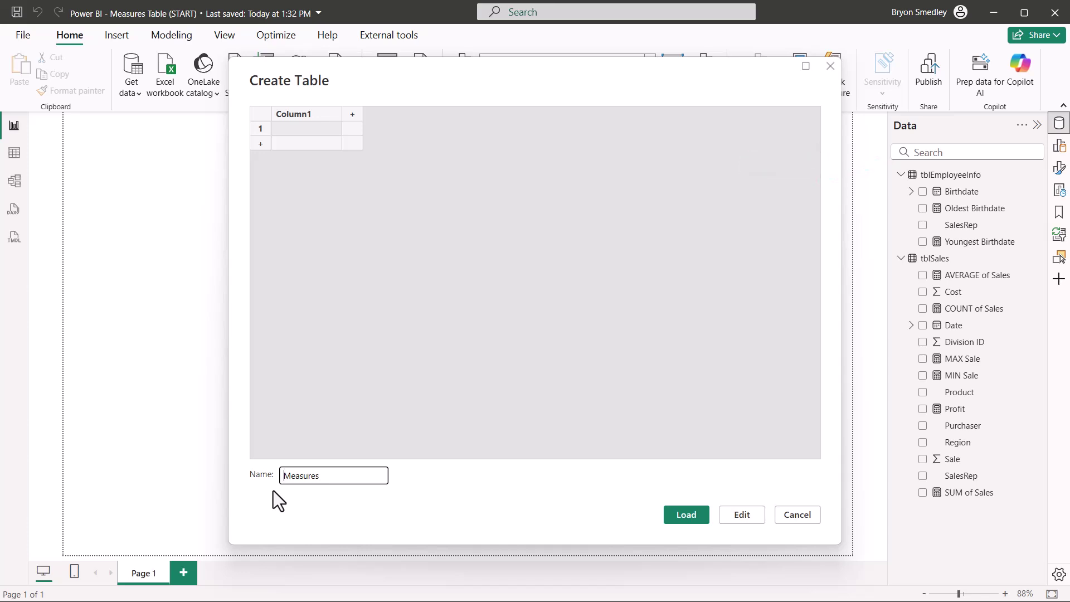
key(Home)
text(_)
Step: Load and expand _Measures, discard a trial new measure, and try dragging Oldest Birthdate into it
click(686, 514)
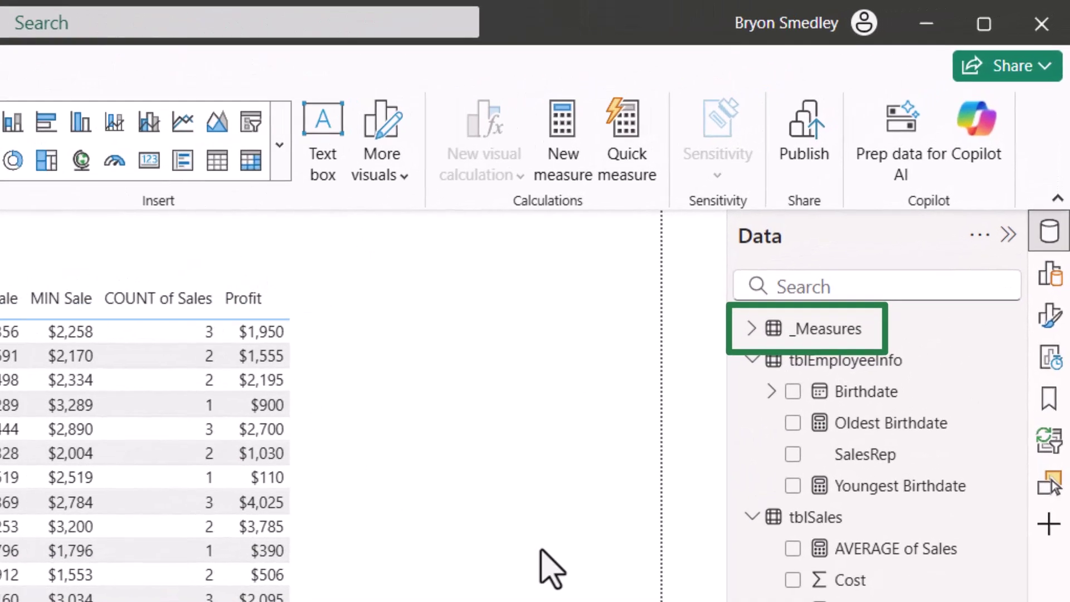
click(750, 328)
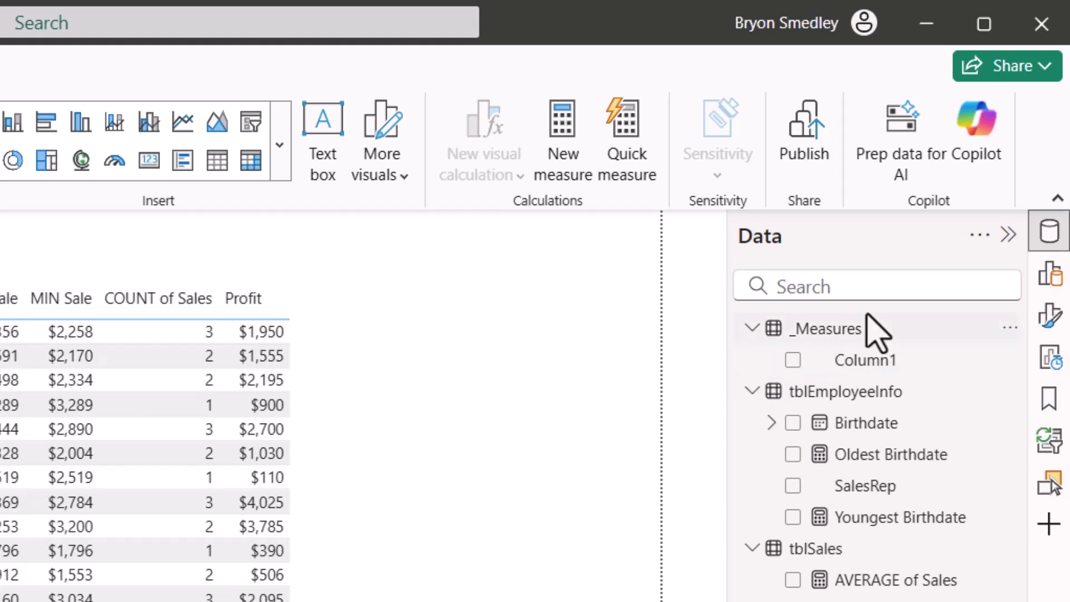
right_click(854, 337)
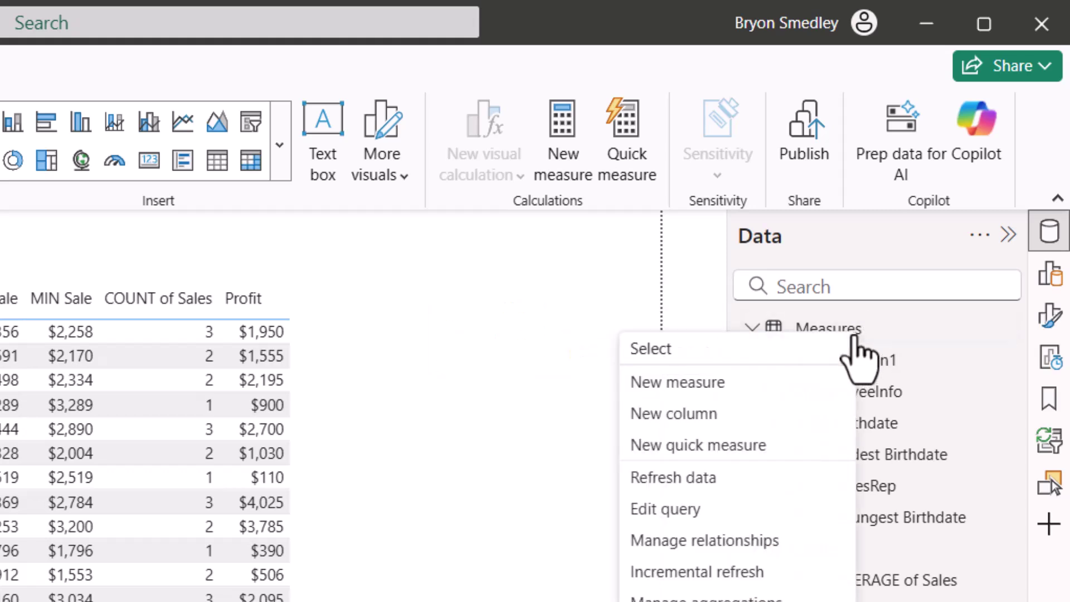
click(726, 411)
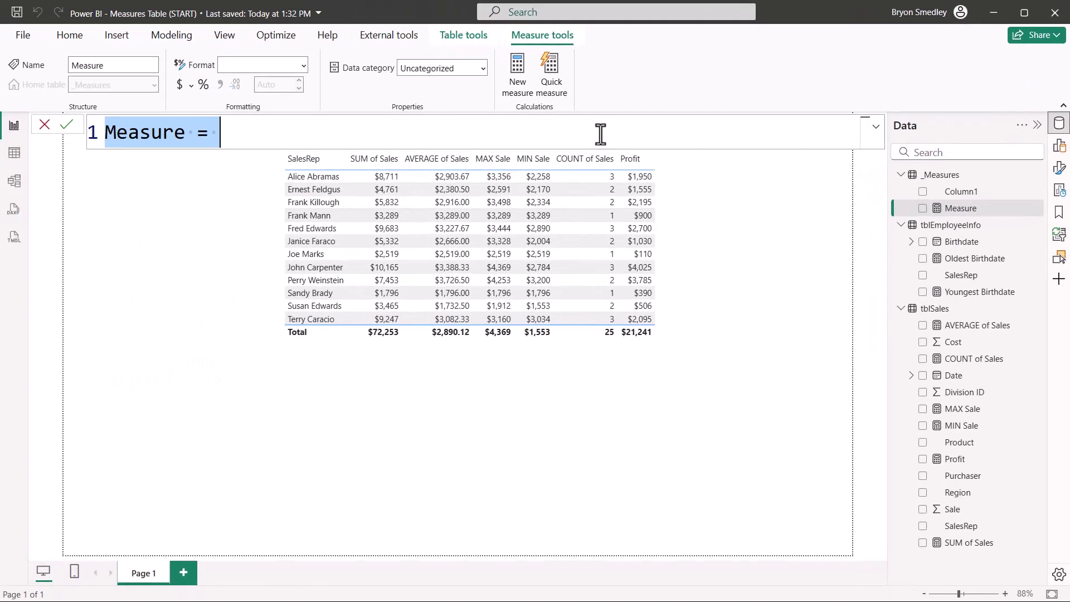
click(45, 125)
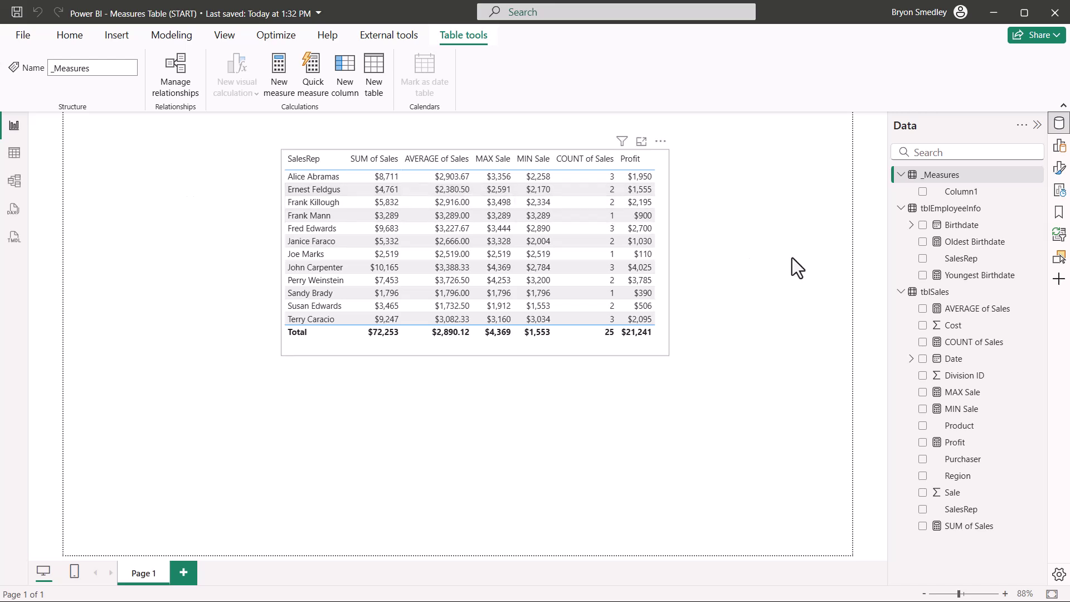
drag(972, 253, 910, 214)
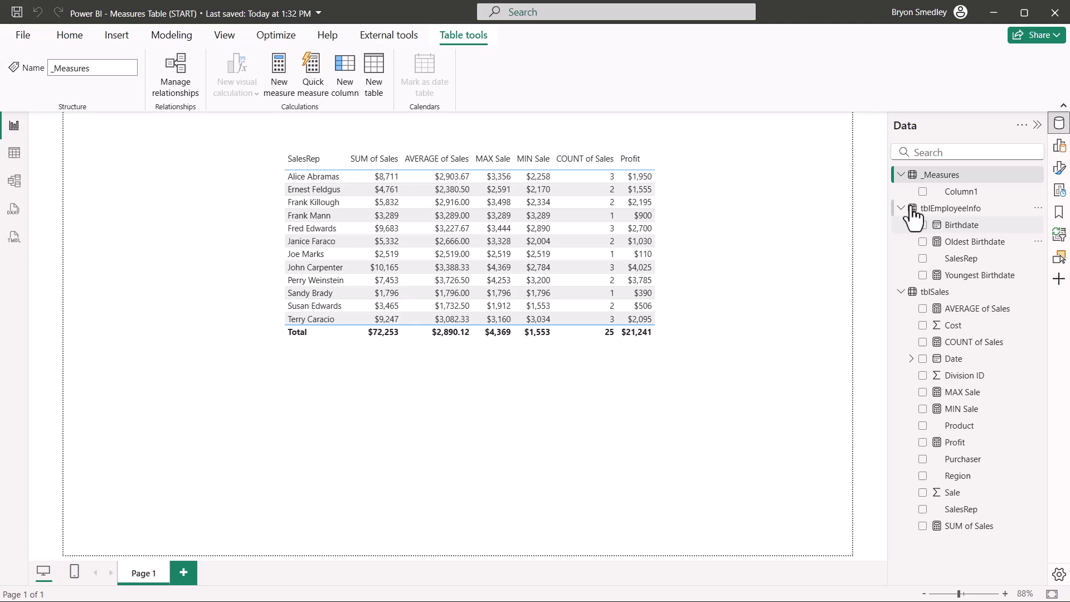
Step: In Model view, set the home table of Oldest and Youngest Birthdate to _Measures
click(14, 184)
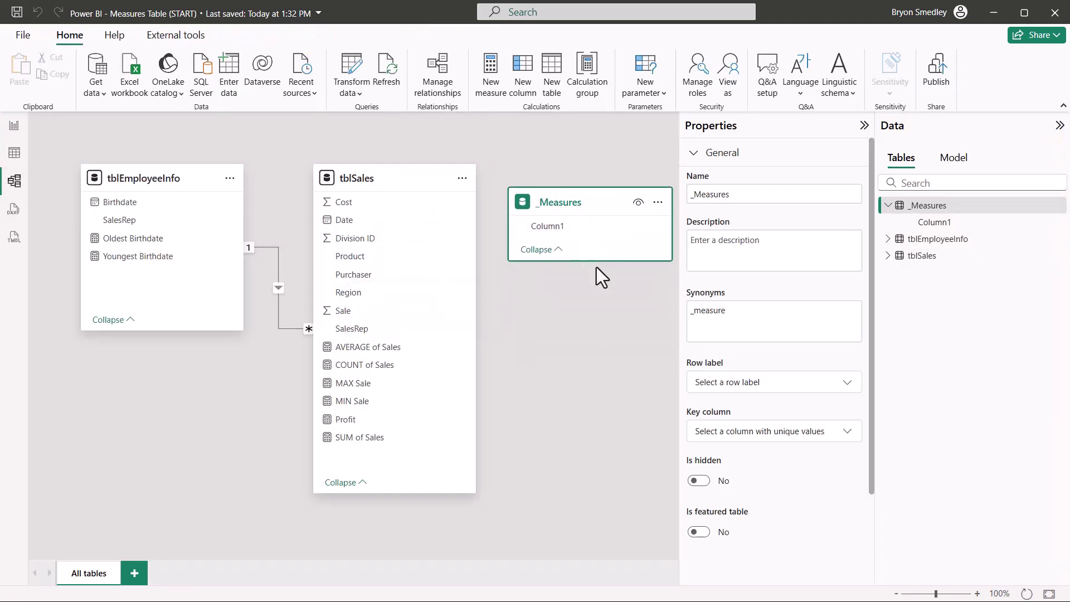
drag(594, 260, 595, 467)
click(177, 240)
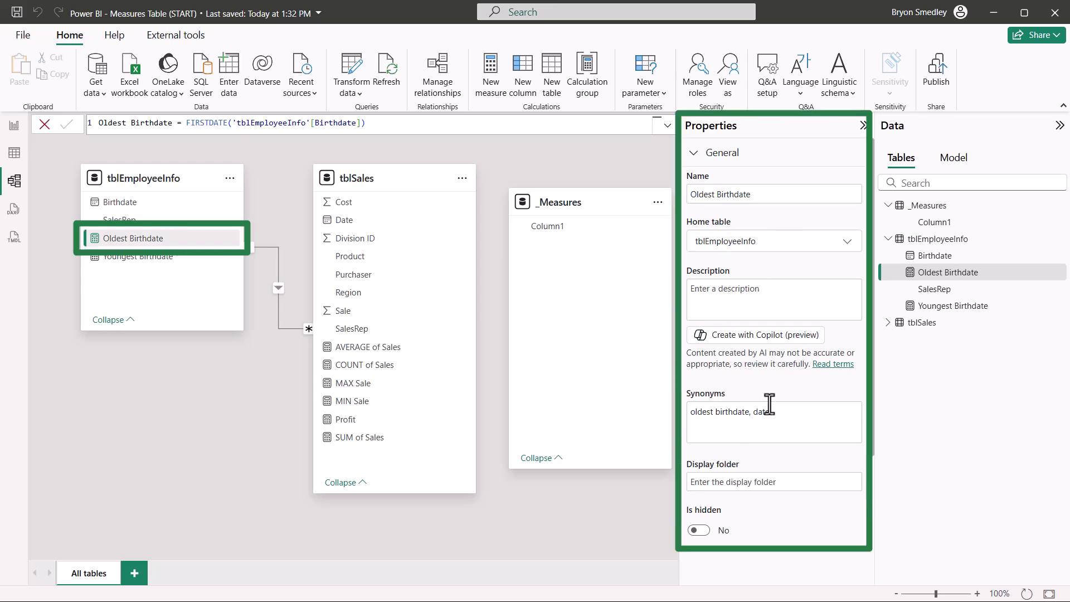
click(854, 250)
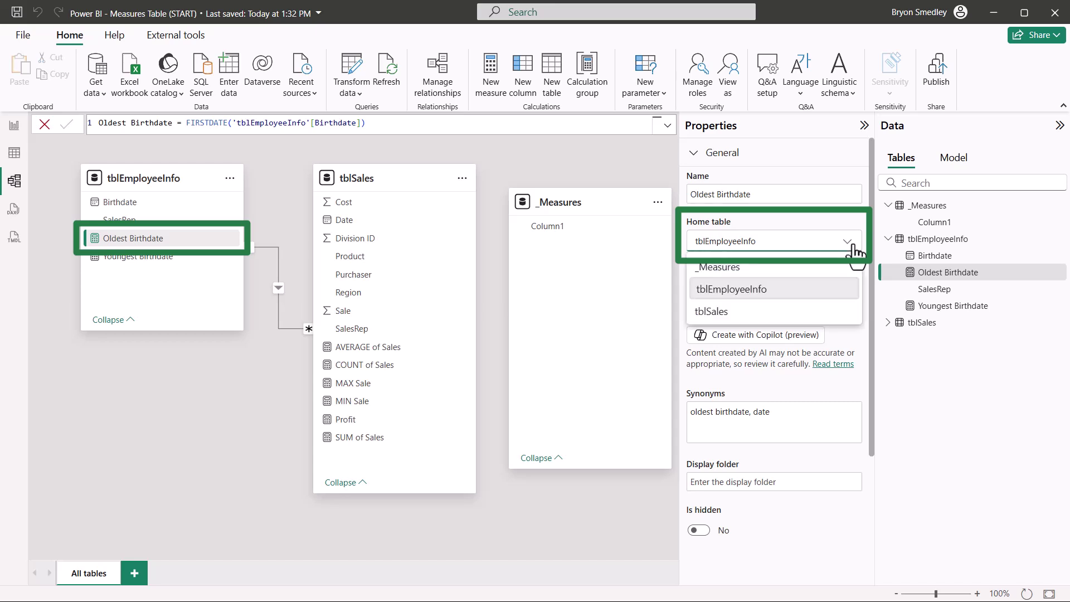
click(720, 267)
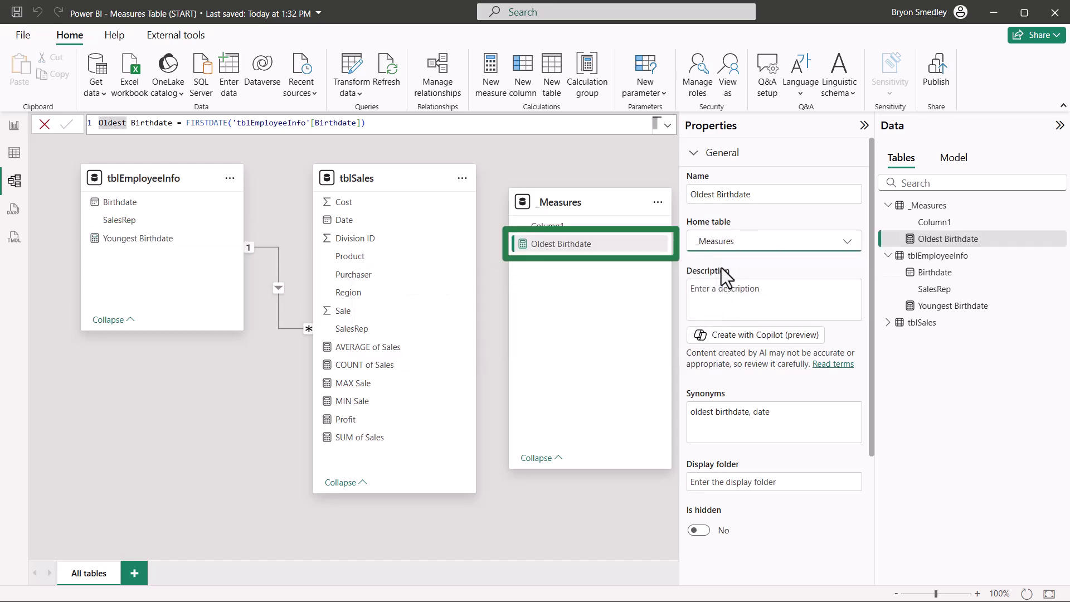
click(129, 238)
click(746, 245)
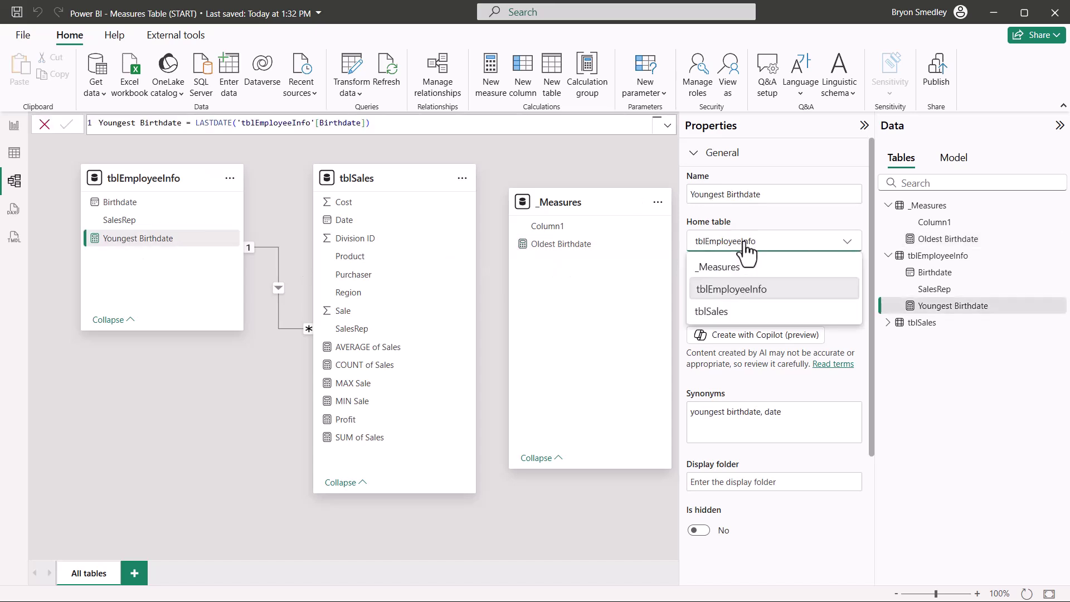
click(733, 267)
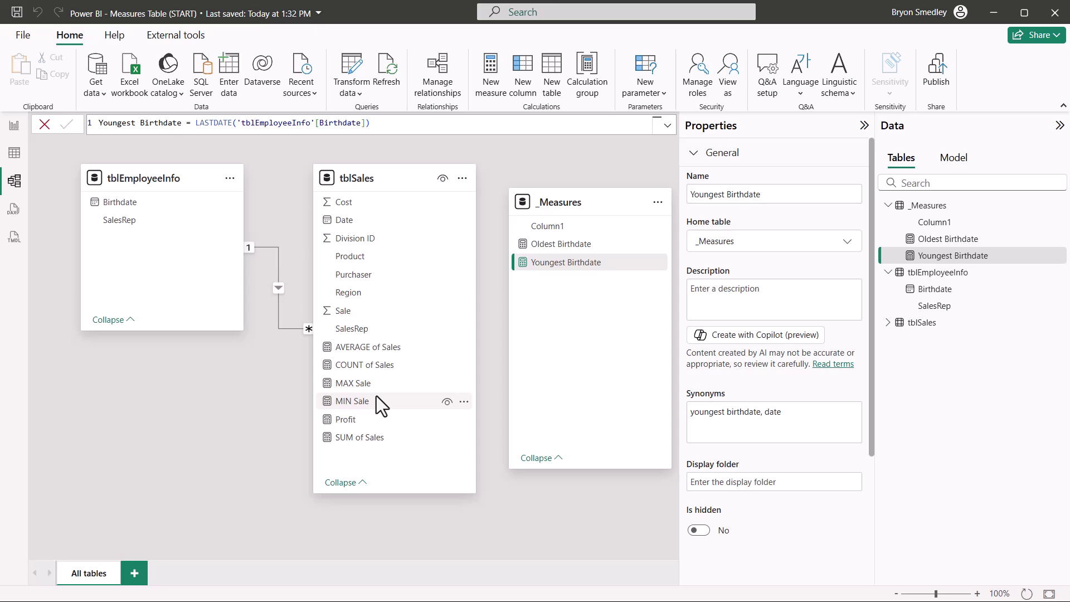
Step: Make _Measures the home table of the six tblSales measures, AVERAGE of Sales through SUM of Sales
click(356, 349)
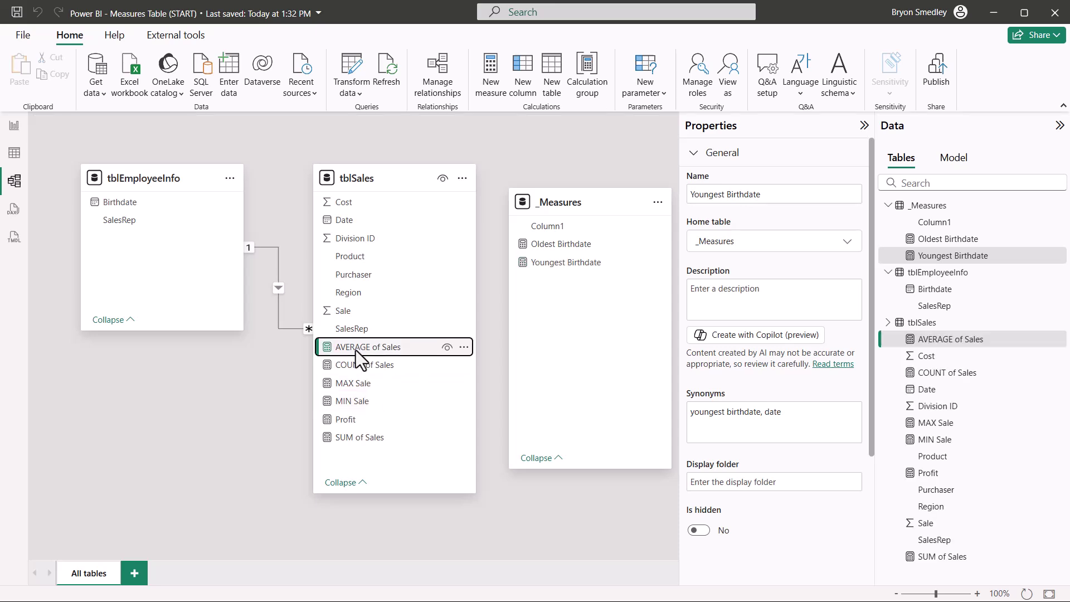
ctrl+click(355, 403)
ctrl+click(368, 437)
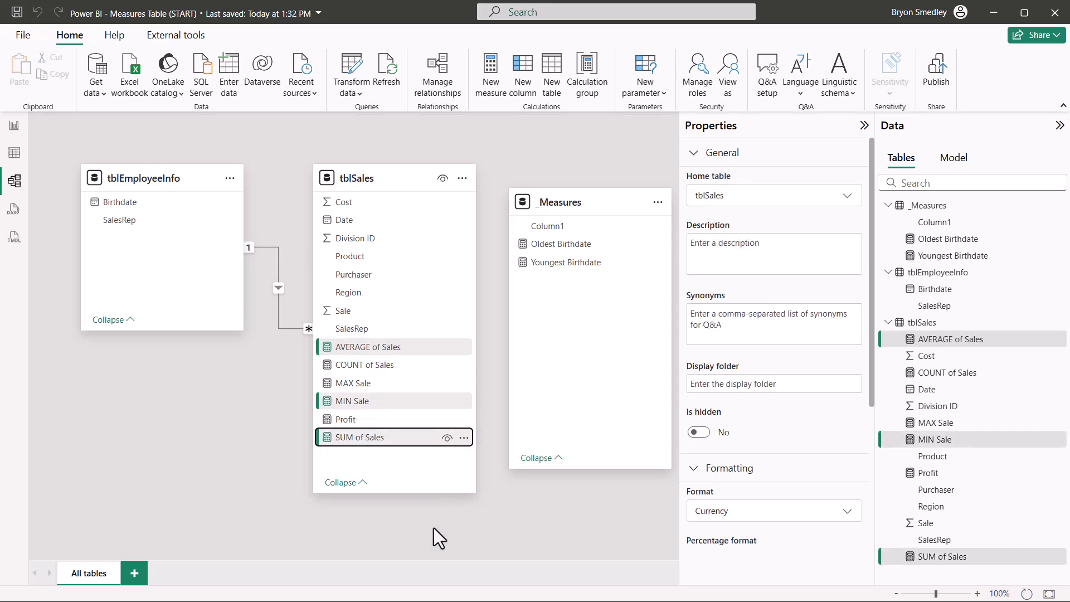
click(797, 208)
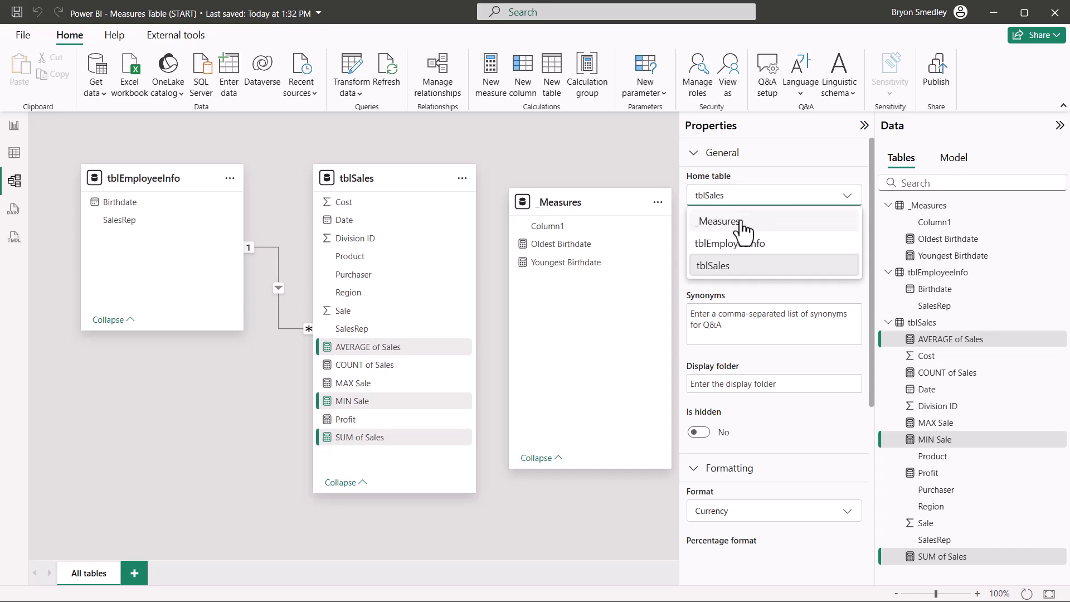
key(Escape)
click(283, 356)
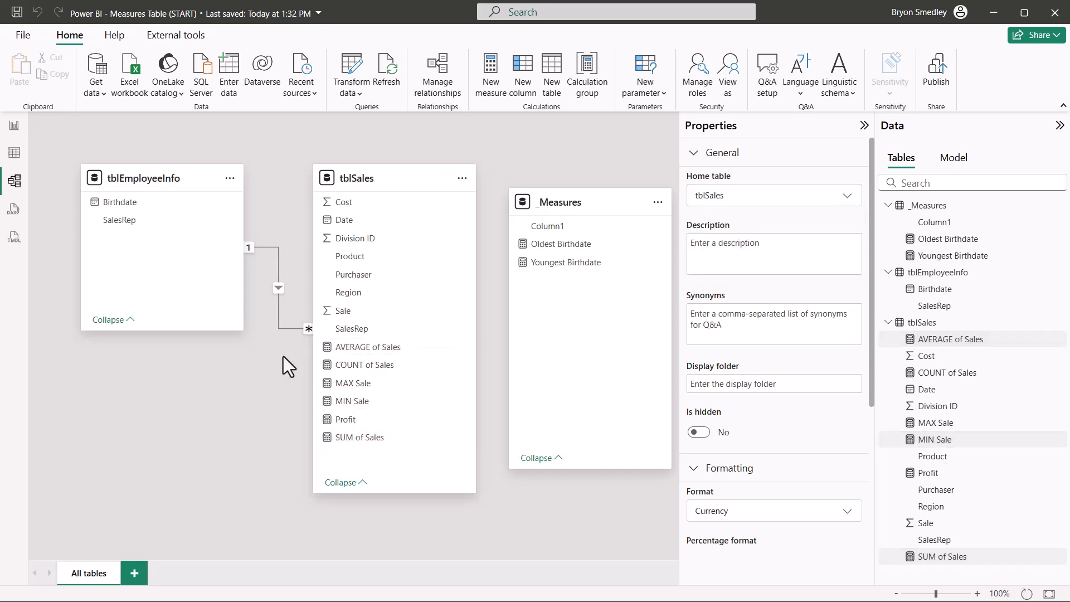
click(397, 347)
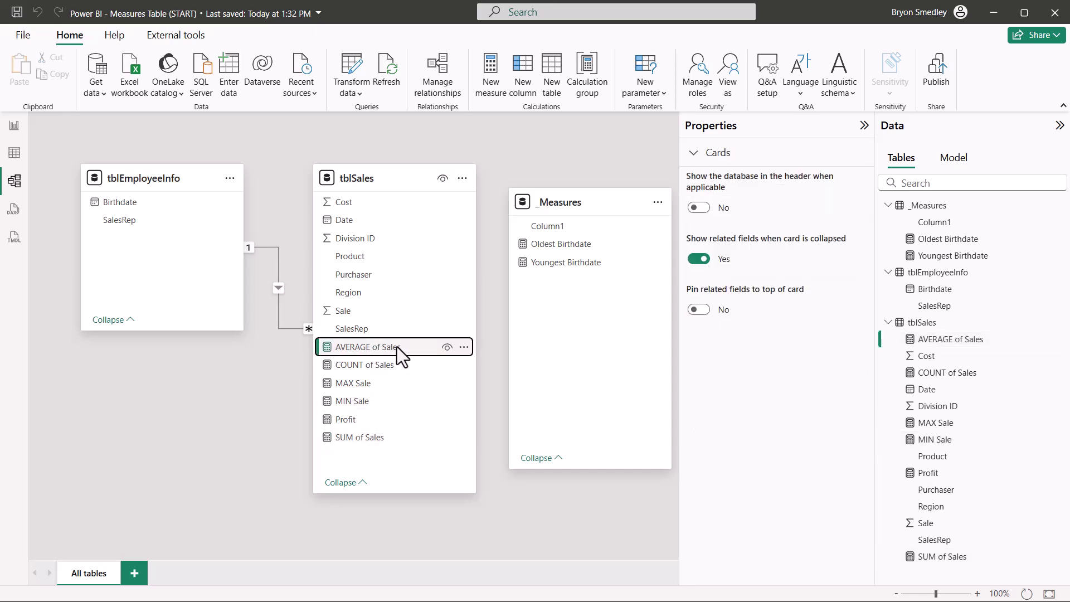
shift+click(357, 439)
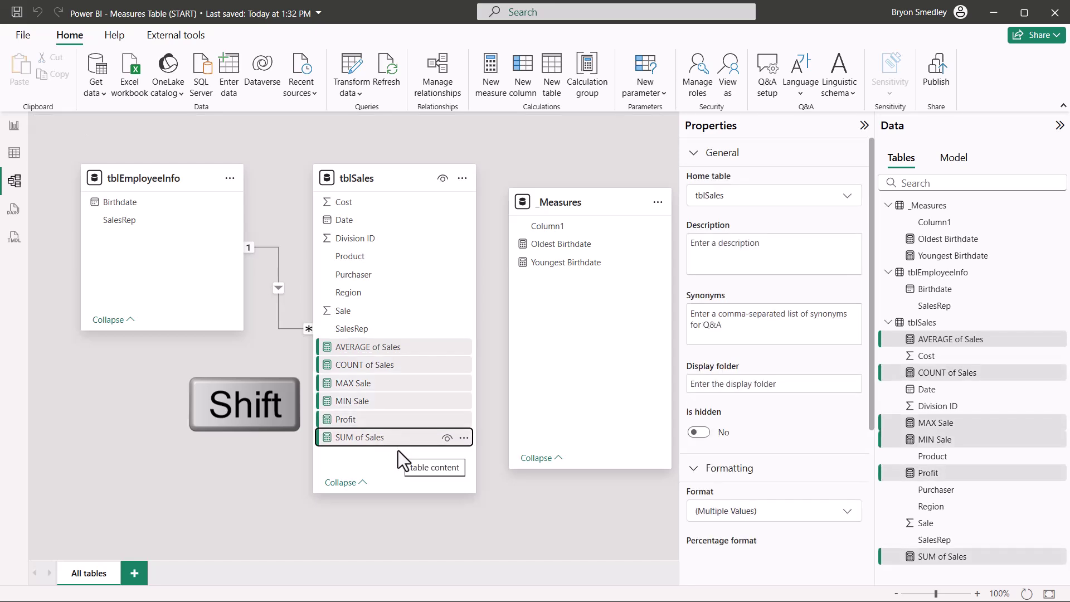
click(815, 196)
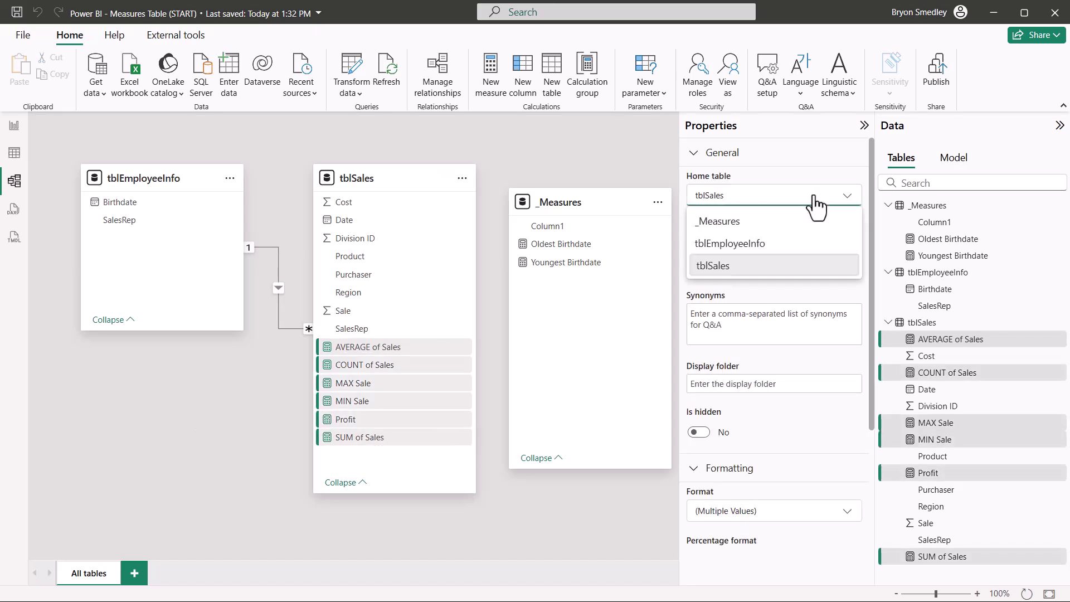
click(720, 229)
click(406, 490)
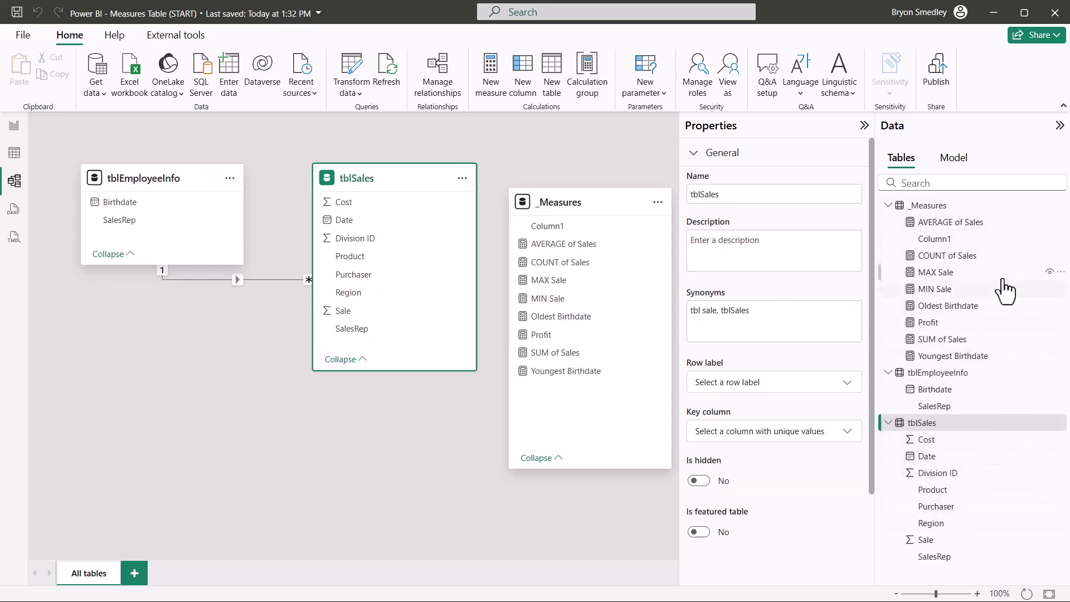
Step: Delete Column1 from _Measures in Report view and expand the table to show its eight measures
click(14, 126)
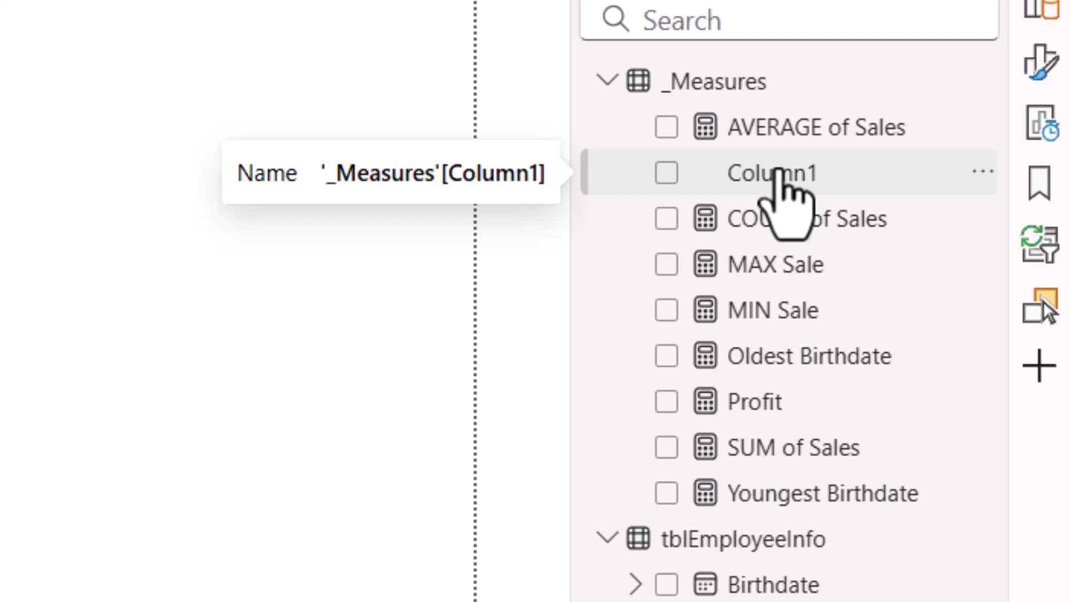
right_click(779, 172)
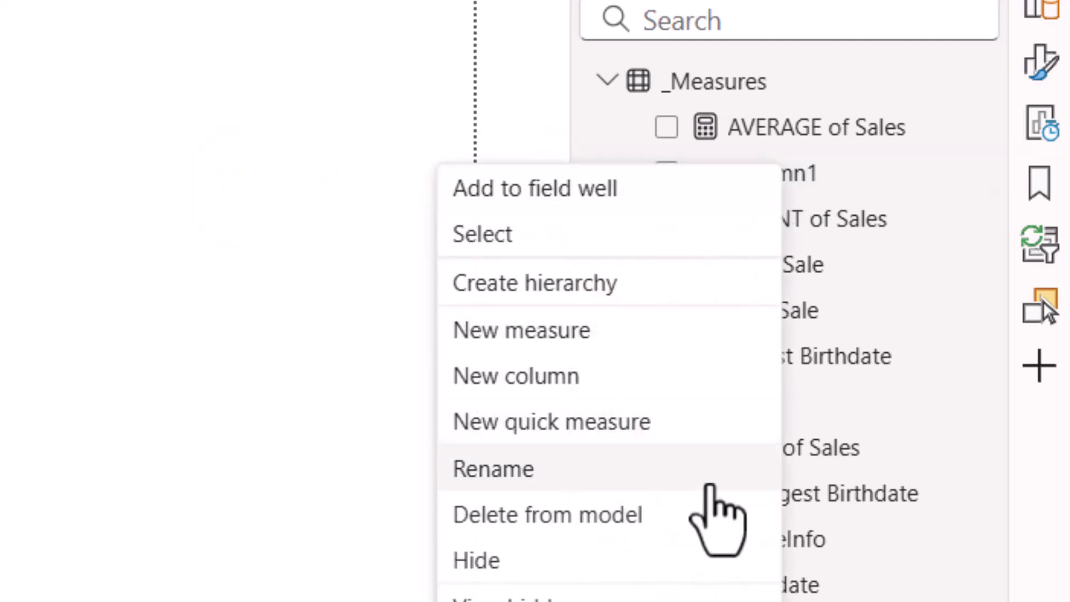
click(634, 532)
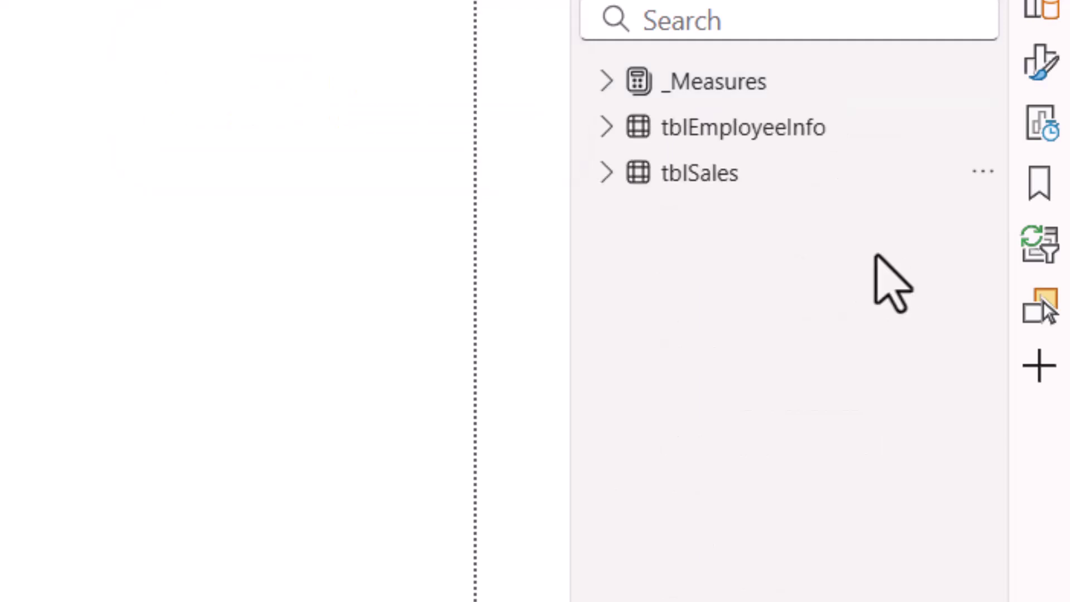
click(607, 82)
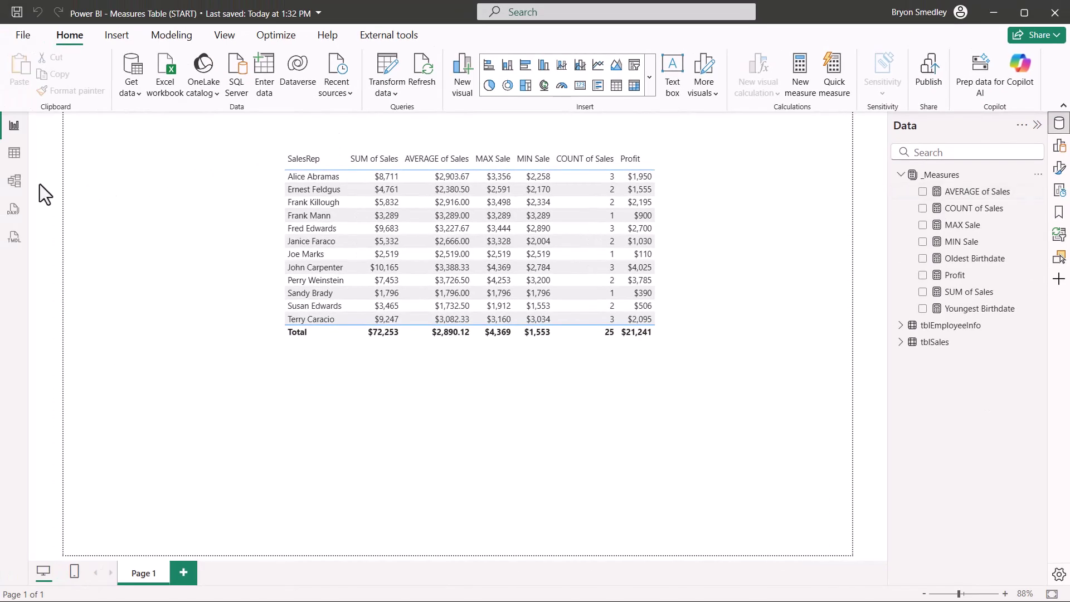
Step: Put Oldest Birthdate and Youngest Birthdate in a Dates display folder
click(14, 180)
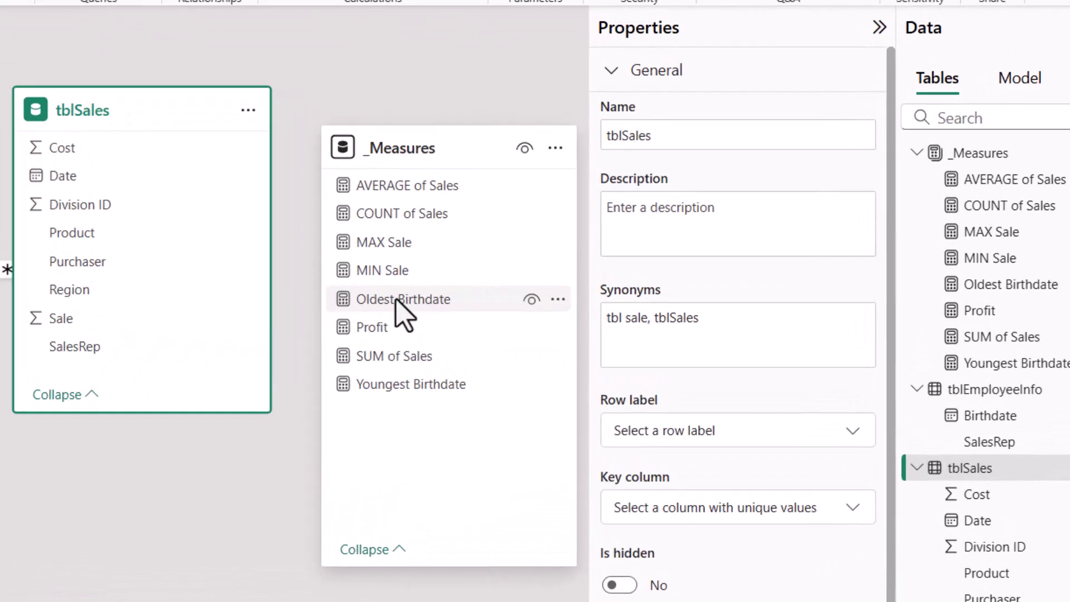
click(396, 299)
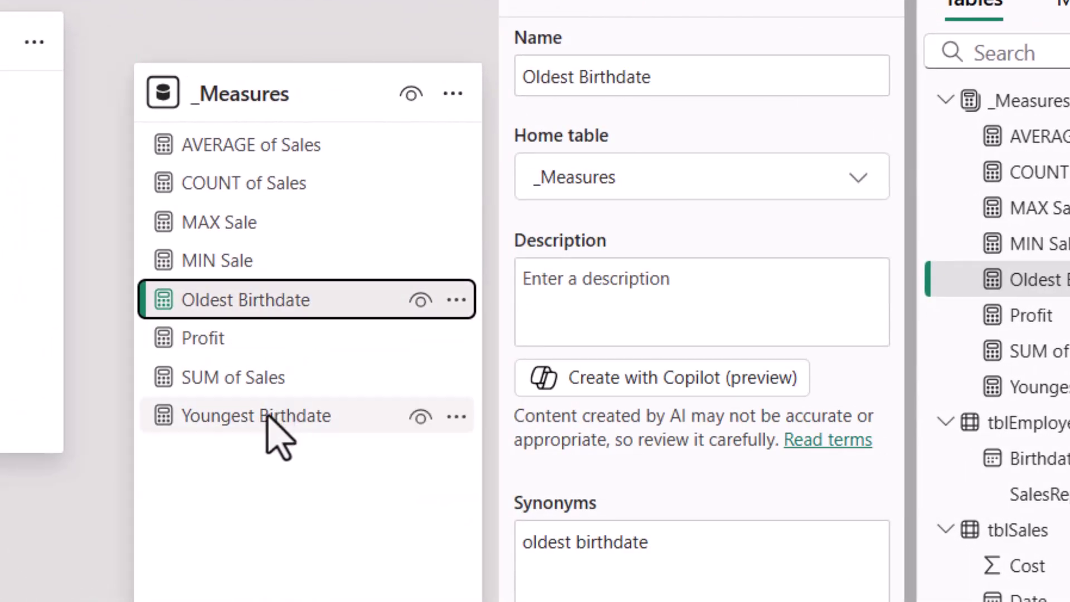
ctrl+click(266, 417)
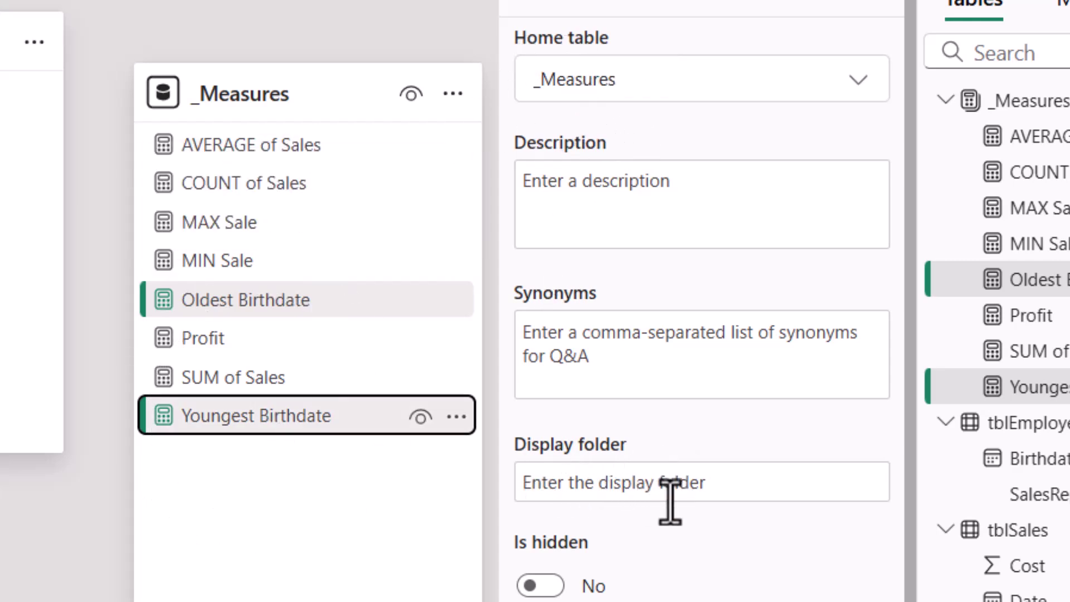
click(726, 490)
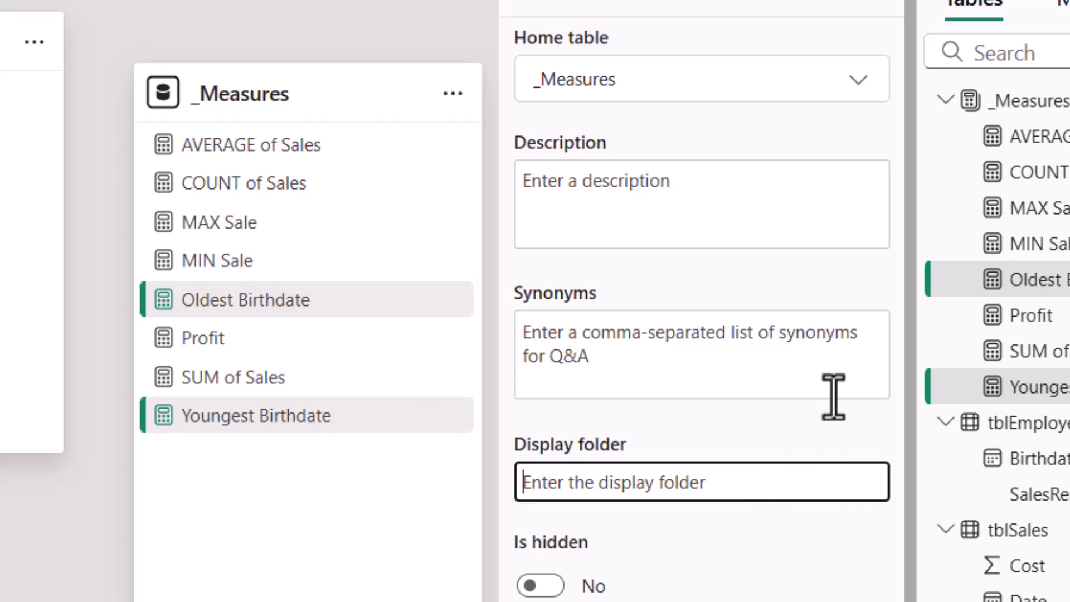
text(Dates)
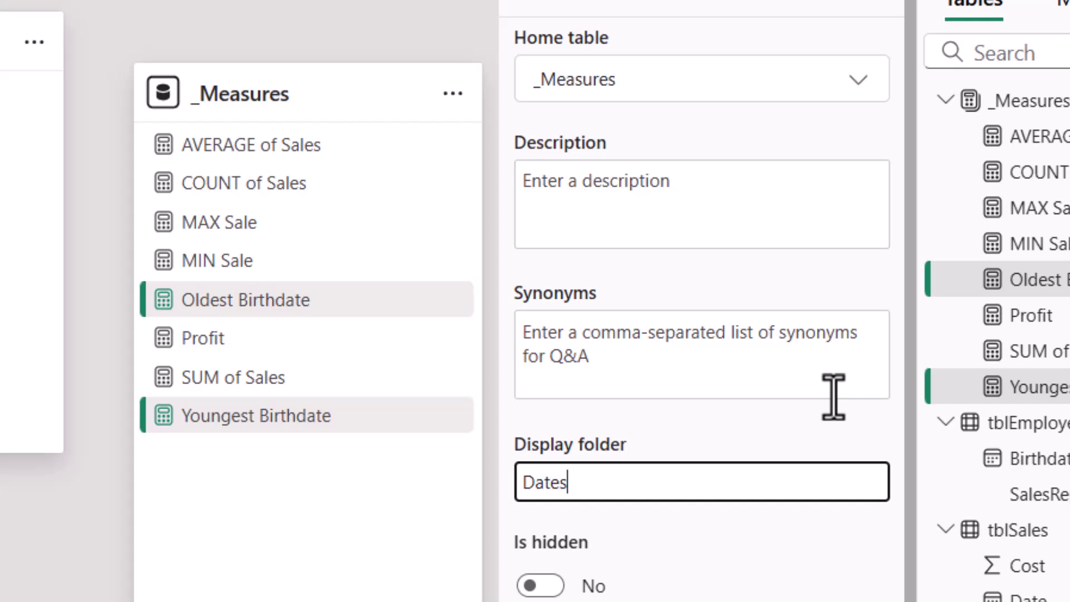
key(Return)
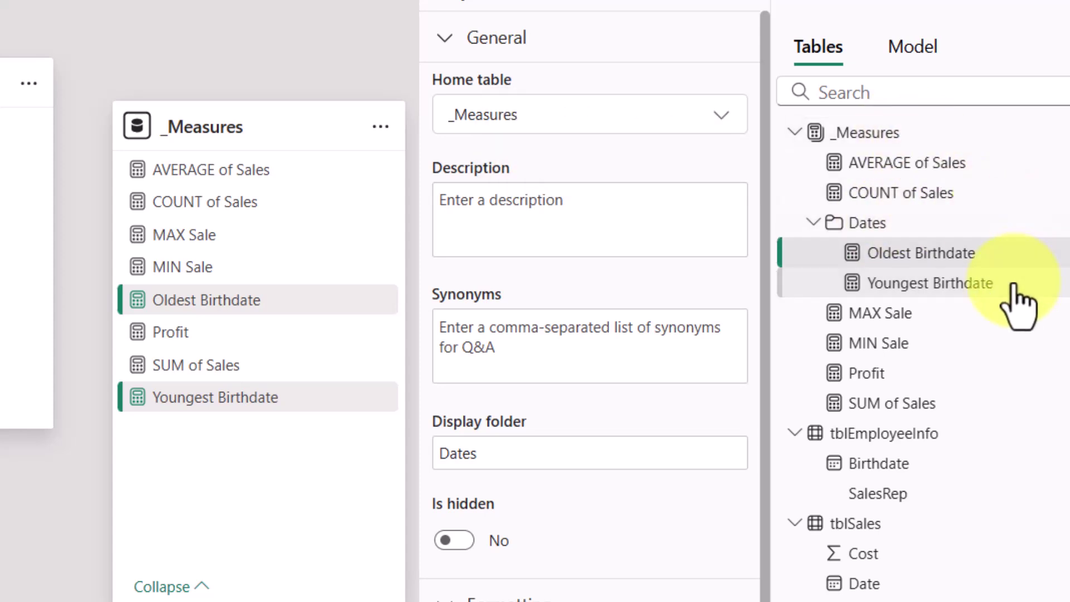
Step: Put AVERAGE of Sales, COUNT of Sales, MAX Sale, MIN Sale, Profit and SUM of Sales in an Aggregates folder
click(214, 176)
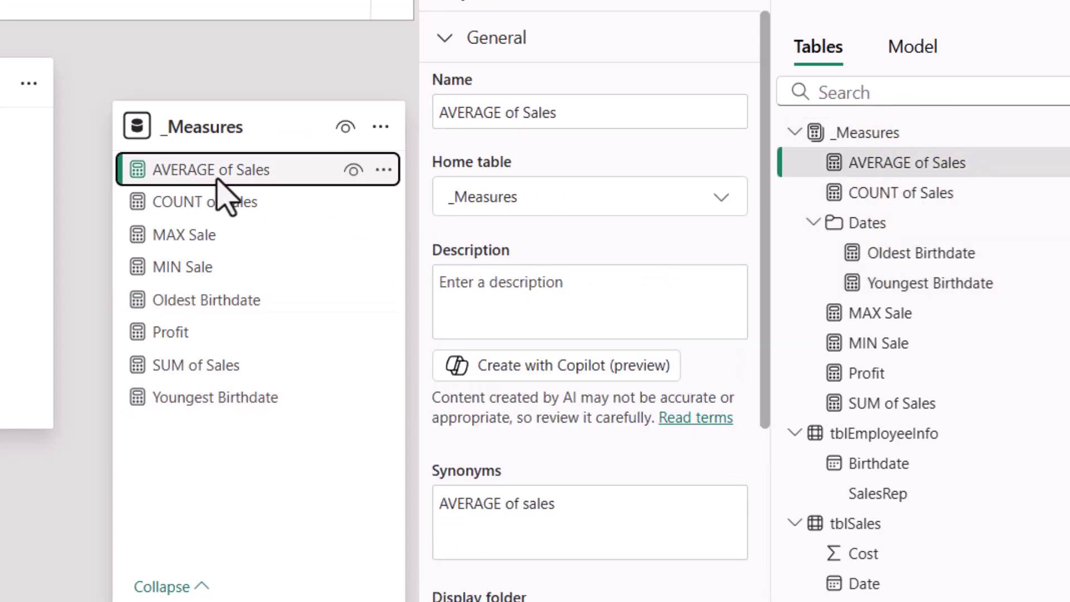
ctrl+click(217, 210)
ctrl+click(187, 229)
ctrl+click(181, 266)
ctrl+click(180, 337)
ctrl+click(303, 365)
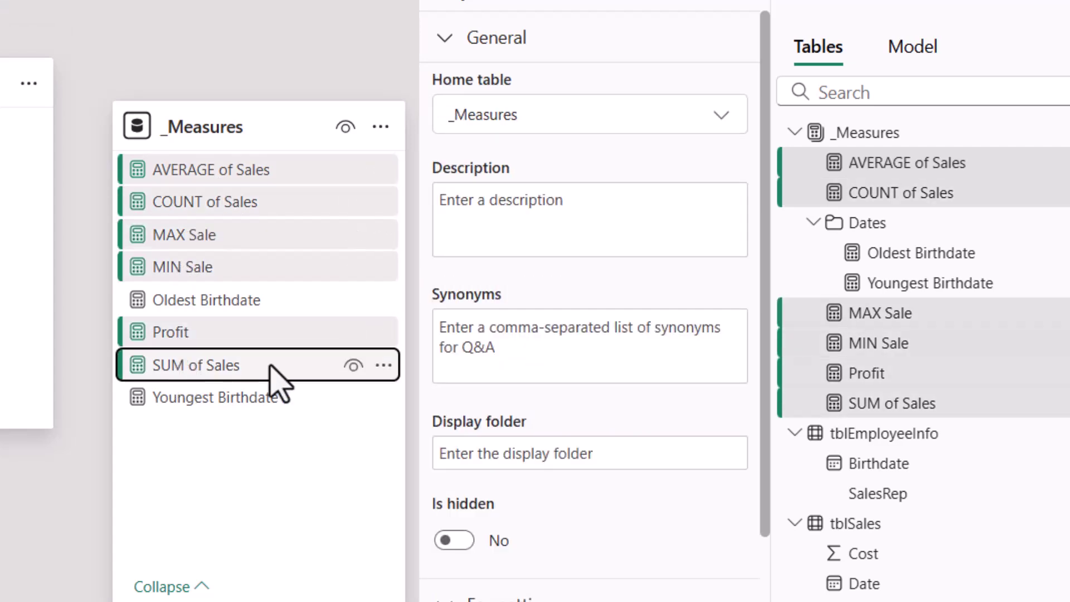
click(527, 452)
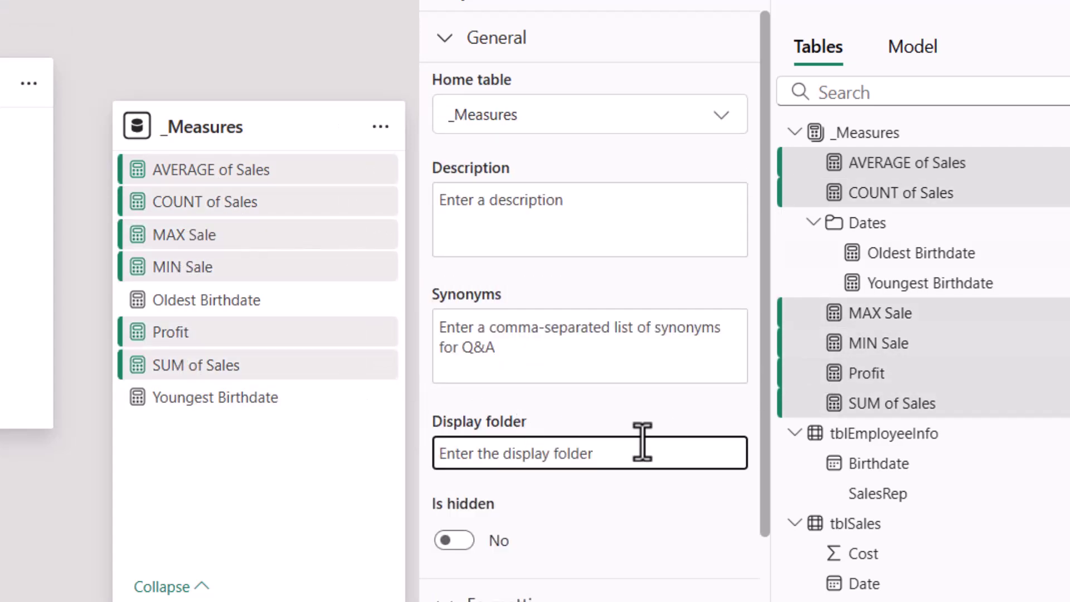
text(Aggregates)
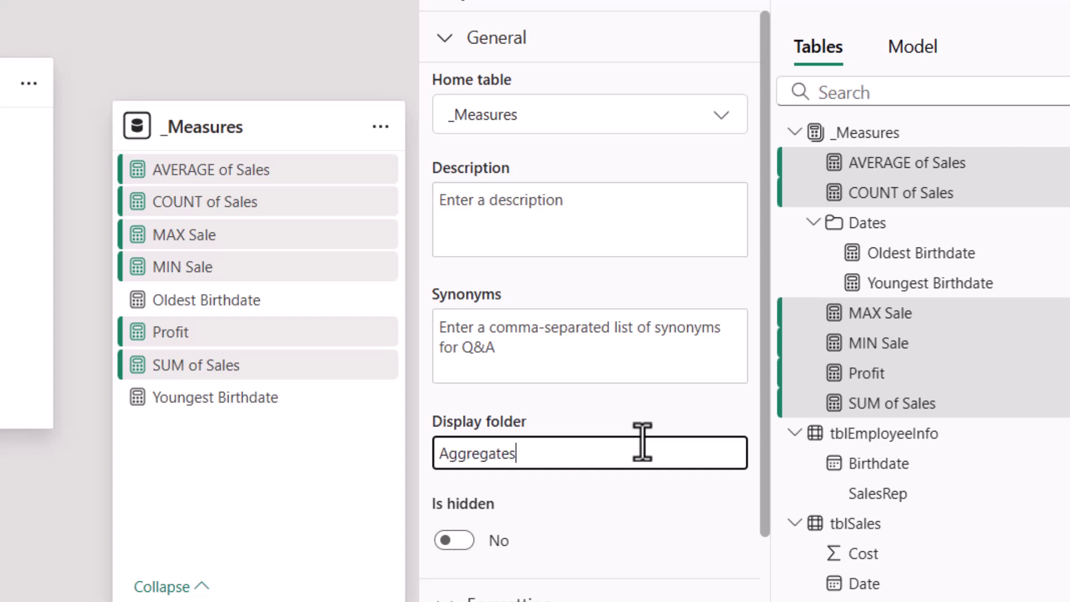
key(Tab)
Step: Set the display folder of COUNT of Sales, MAX Sale and MIN Sale to Aggregates\Scalars
click(794, 463)
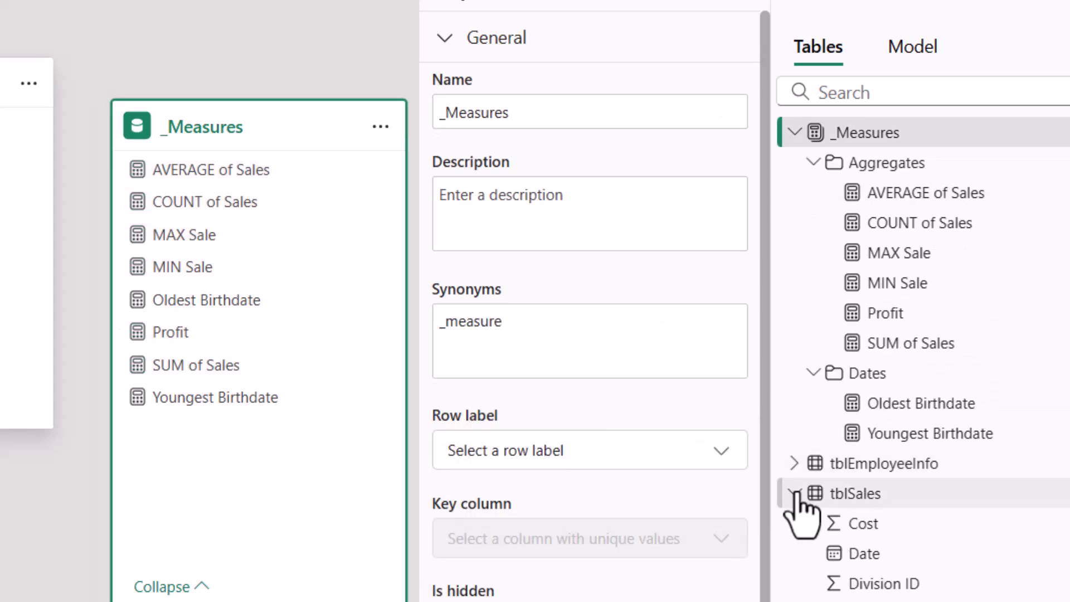
click(795, 493)
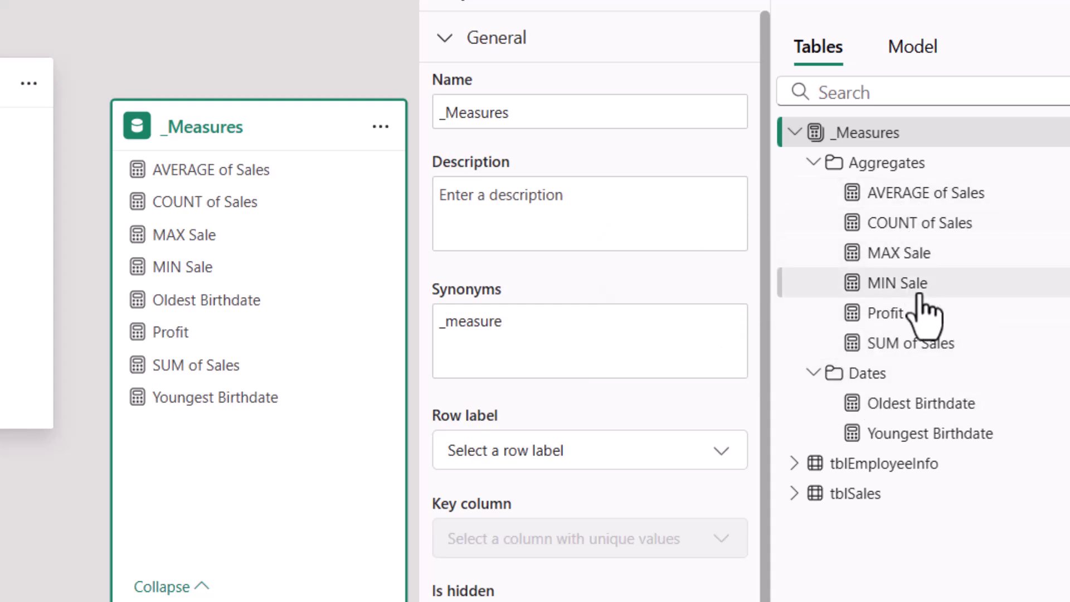
click(126, 202)
ctrl+click(167, 235)
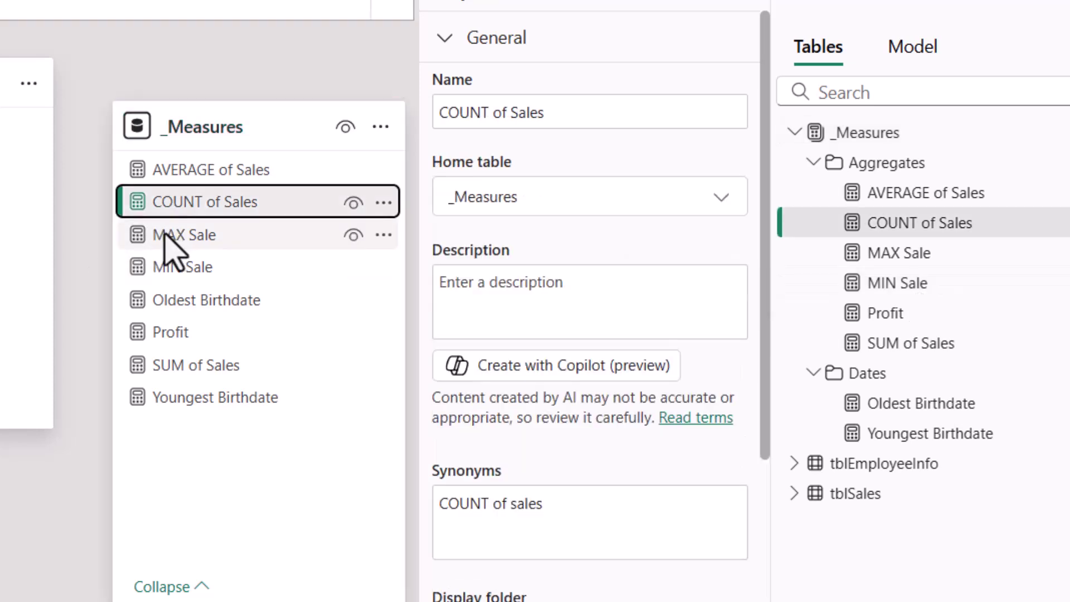
ctrl+click(183, 271)
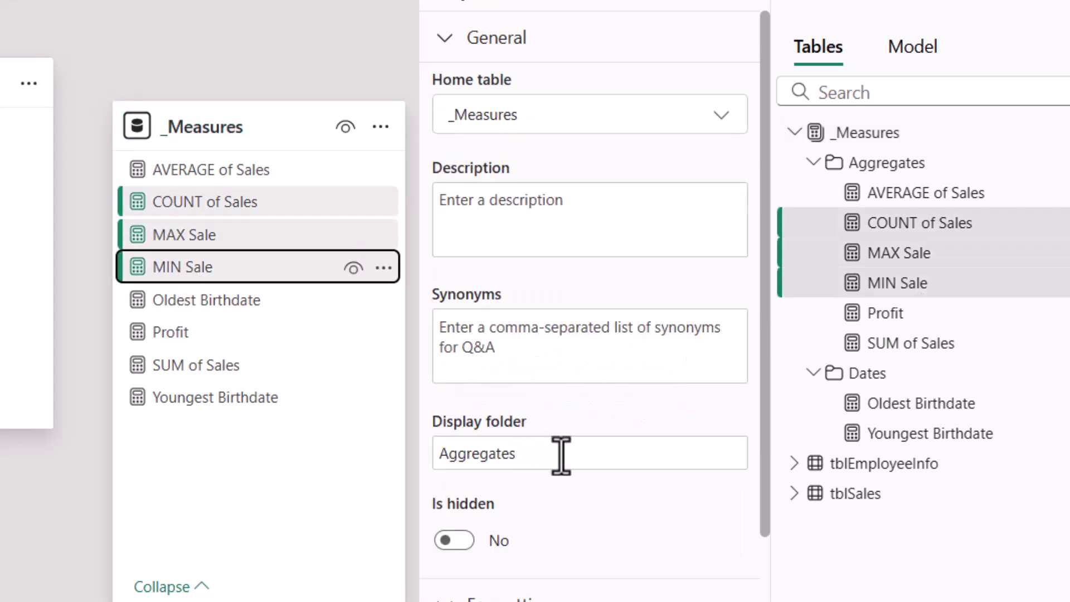
click(602, 445)
text(\Scalars)
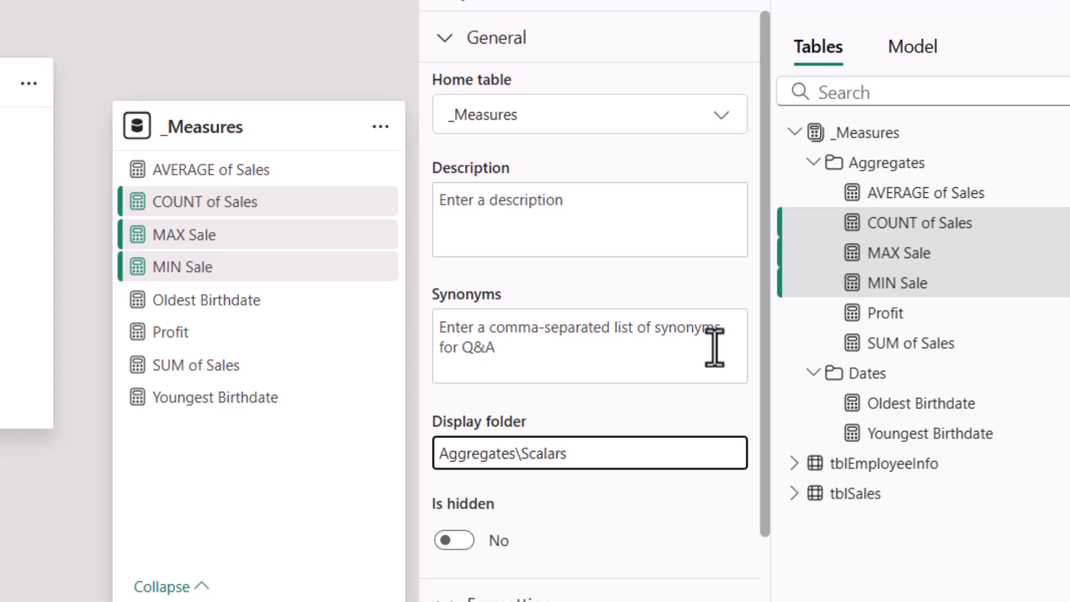
click(972, 560)
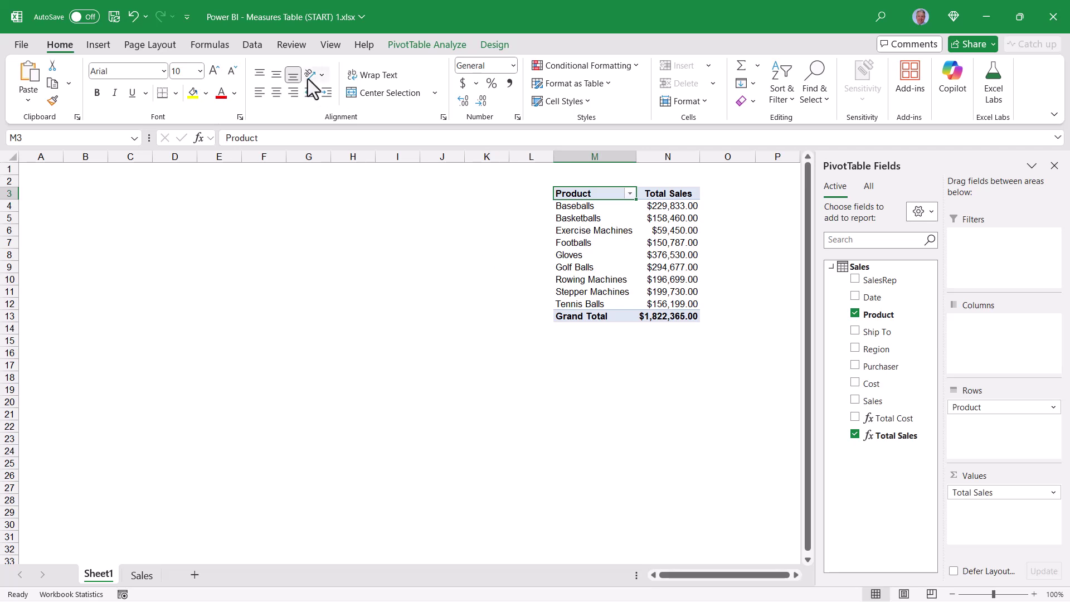
Step: Show the Data ribbon commands beside the Total Sales by Product PivotTable
click(252, 44)
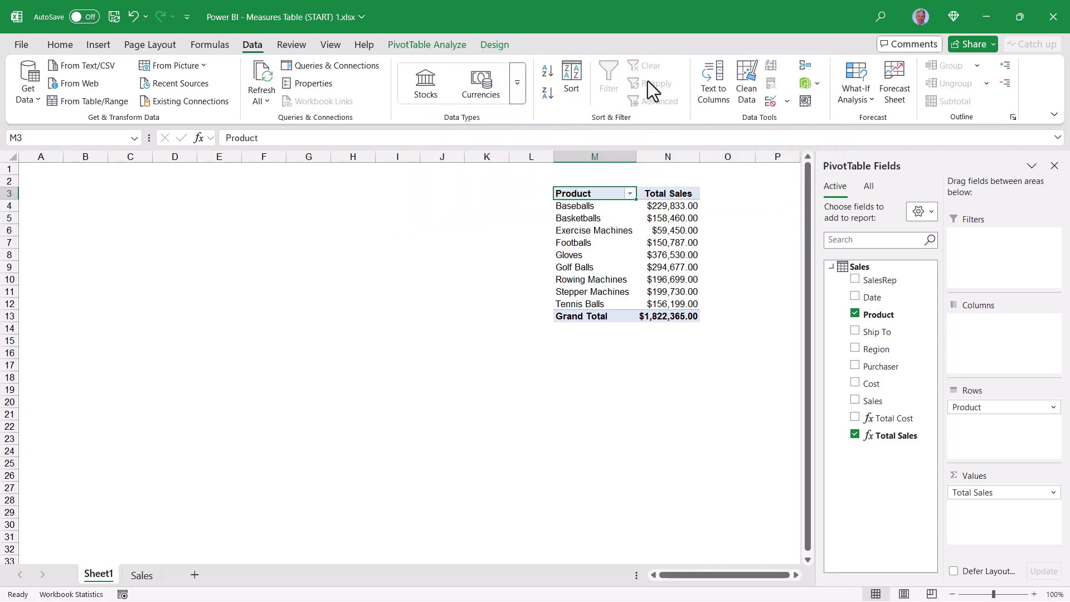
Step: Enable Power Pivot in Customize the Ribbon and bring up the Power Pivot ribbon
right_click(362, 45)
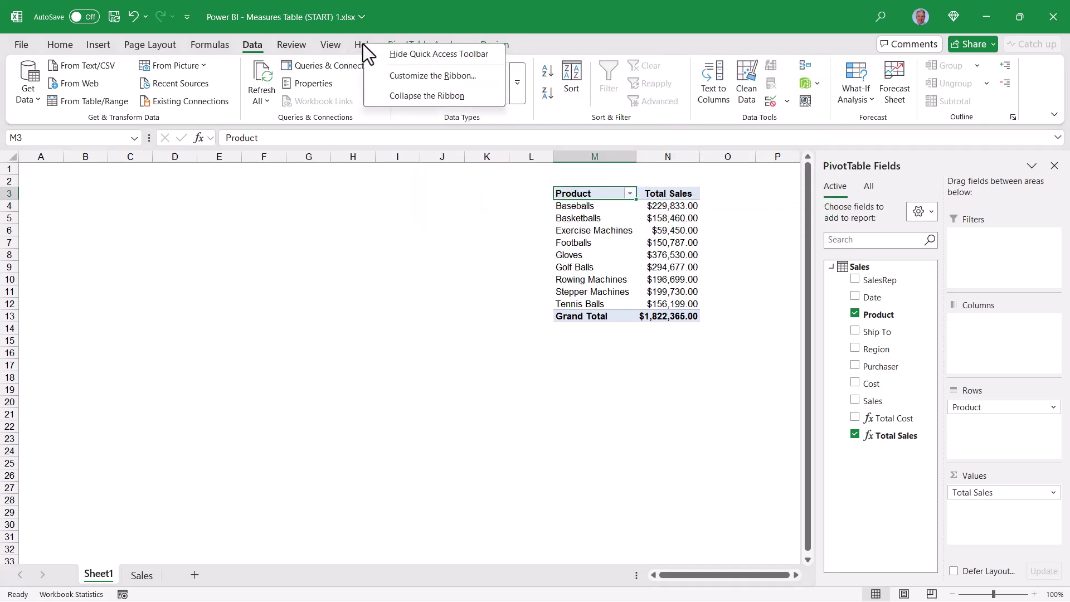
click(374, 78)
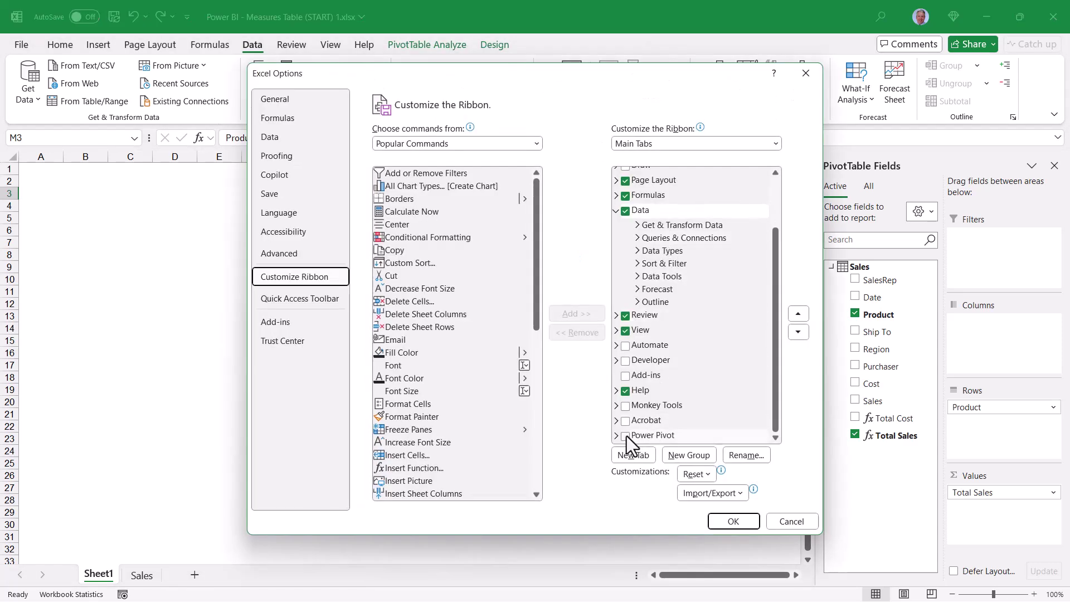
click(626, 436)
click(743, 522)
click(396, 48)
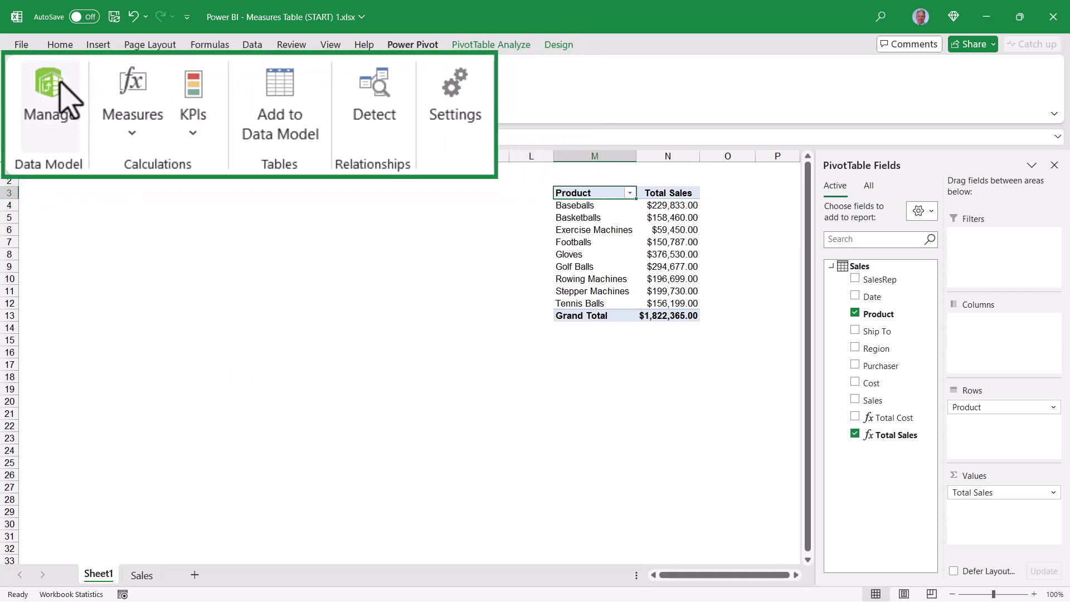
Step: In the Power Pivot model, widen the SalesRep column, check Diagram View, then close the window
click(36, 72)
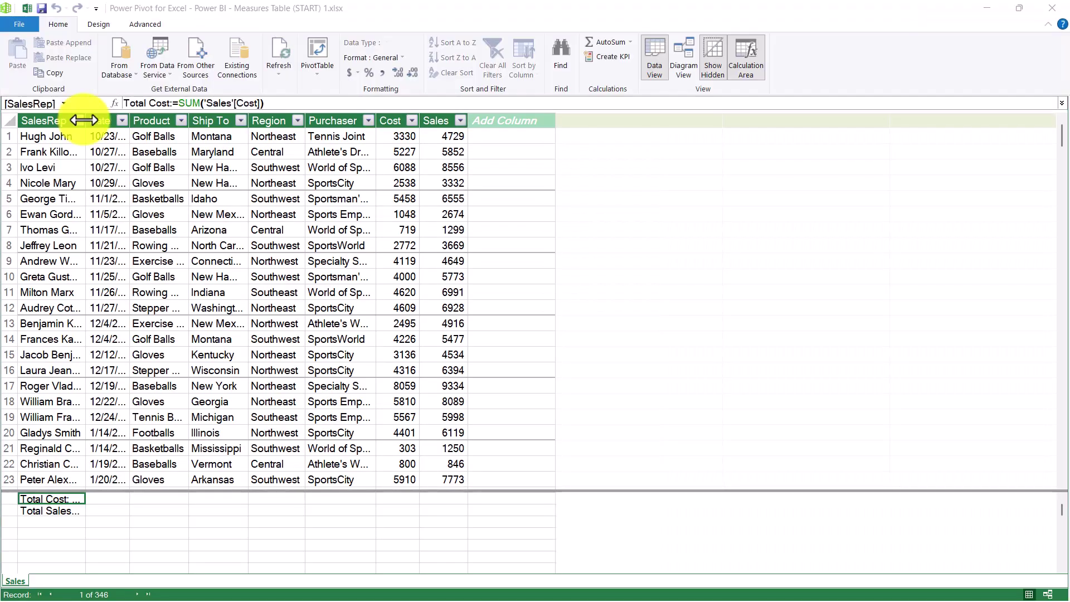
drag(81, 121, 233, 123)
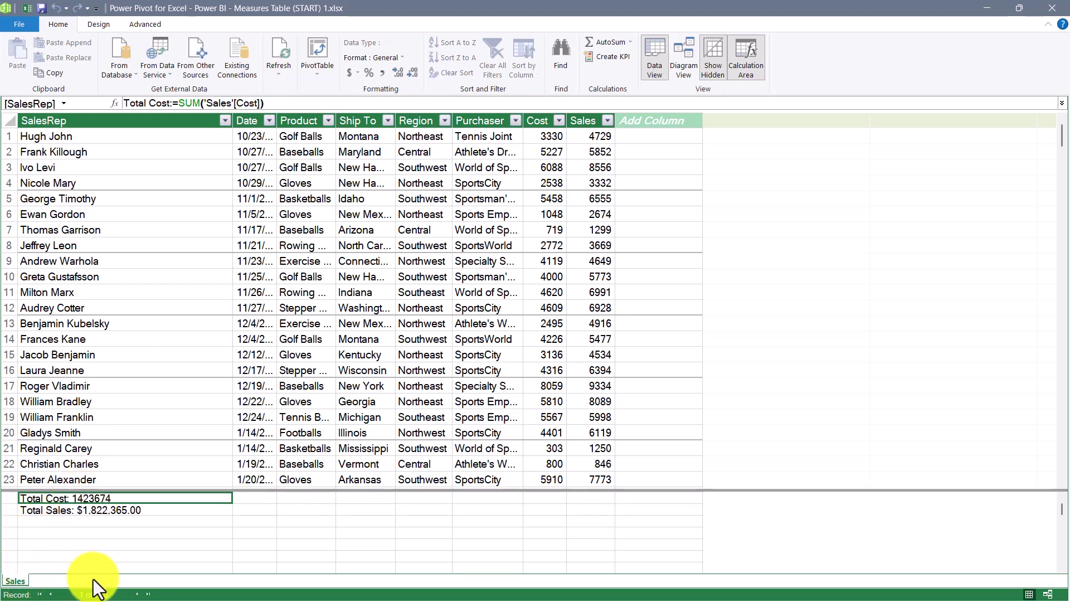
click(684, 70)
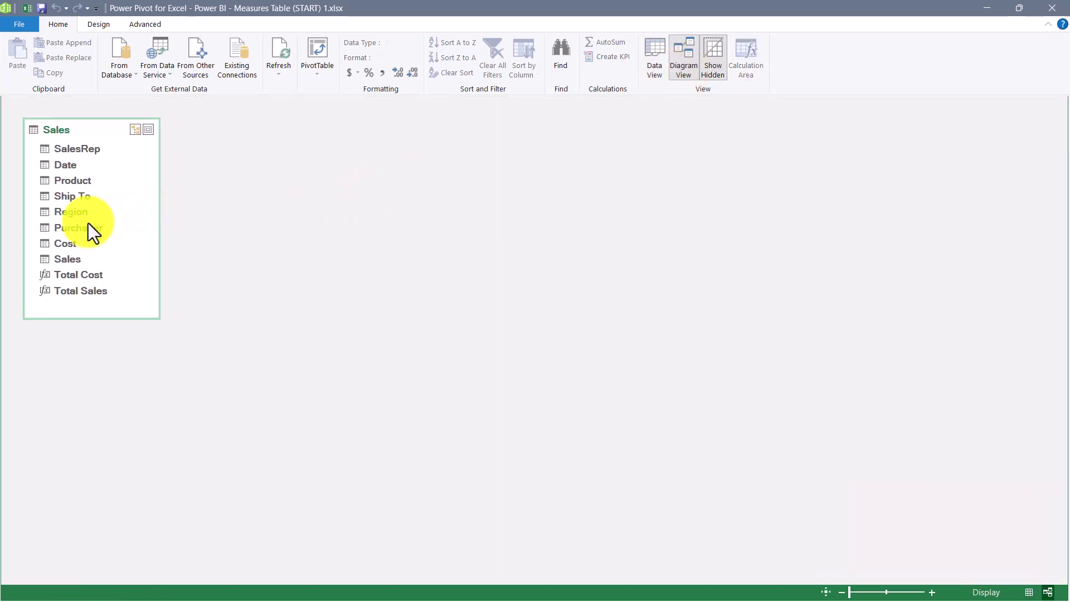
click(1052, 8)
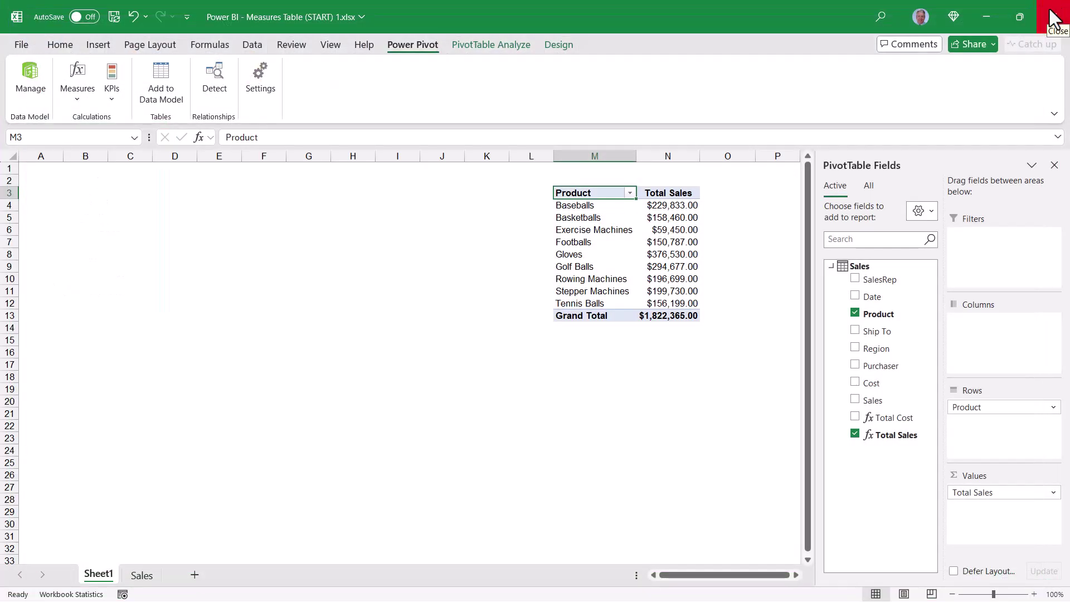
Step: Add empty cell H6 to the data model as a table, rename it _Measures, and return to Sales
click(338, 232)
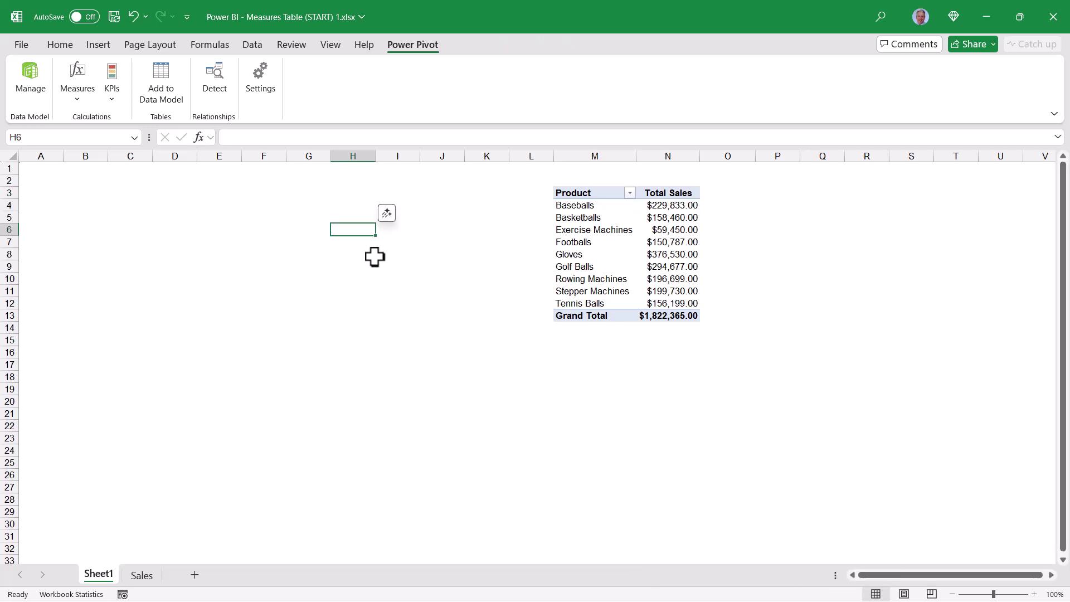
click(170, 75)
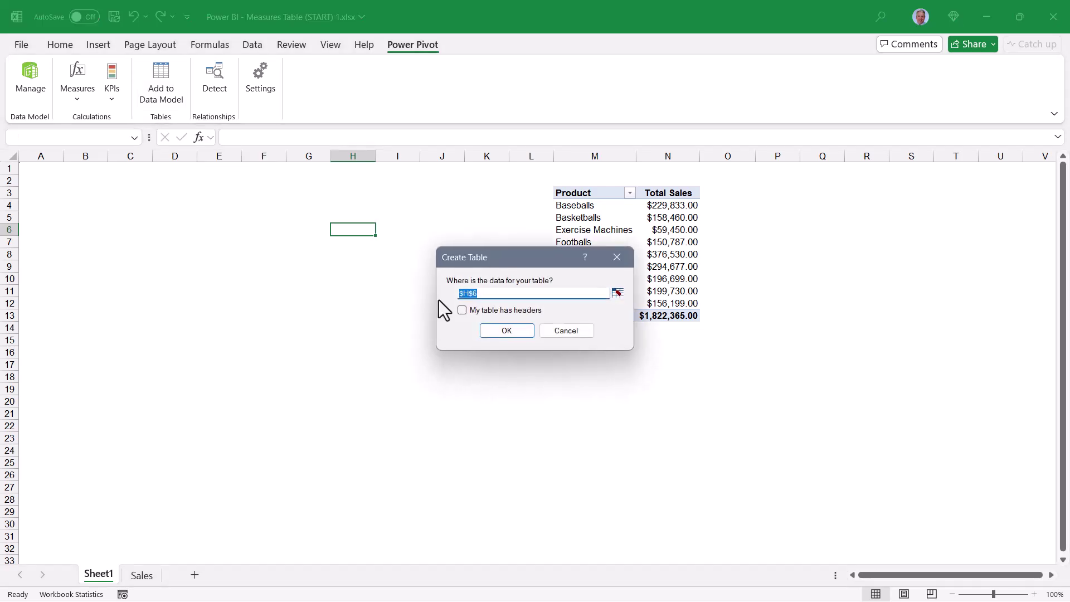
click(507, 330)
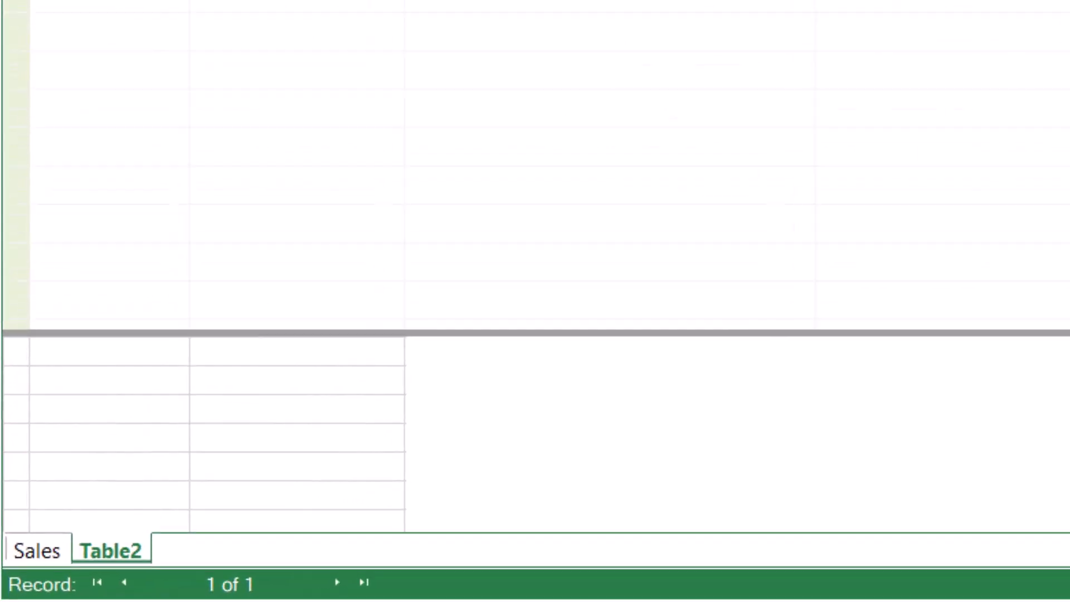
right_click(119, 549)
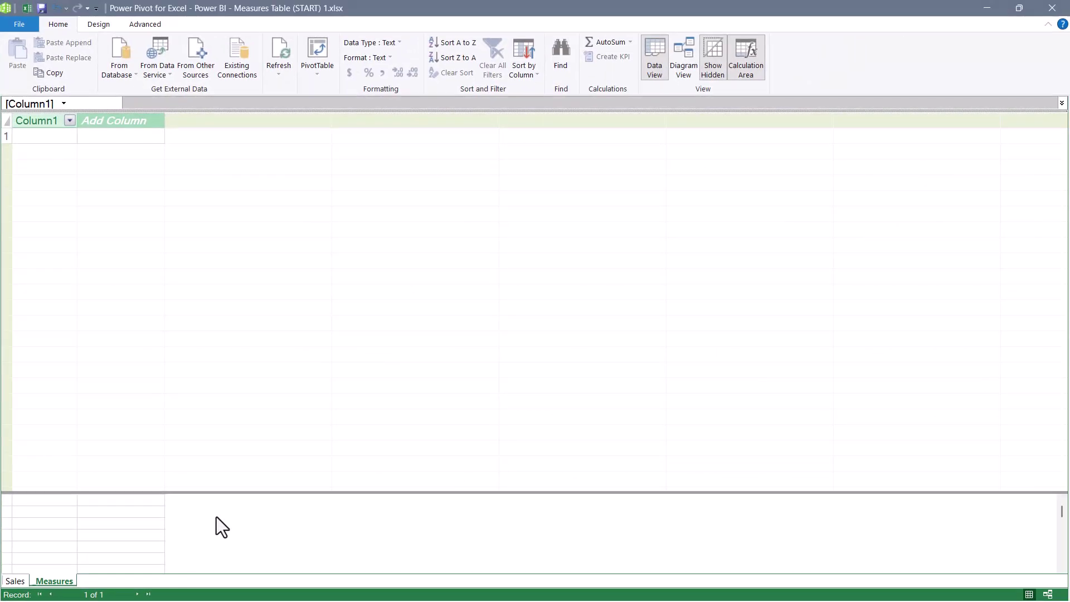
click(14, 581)
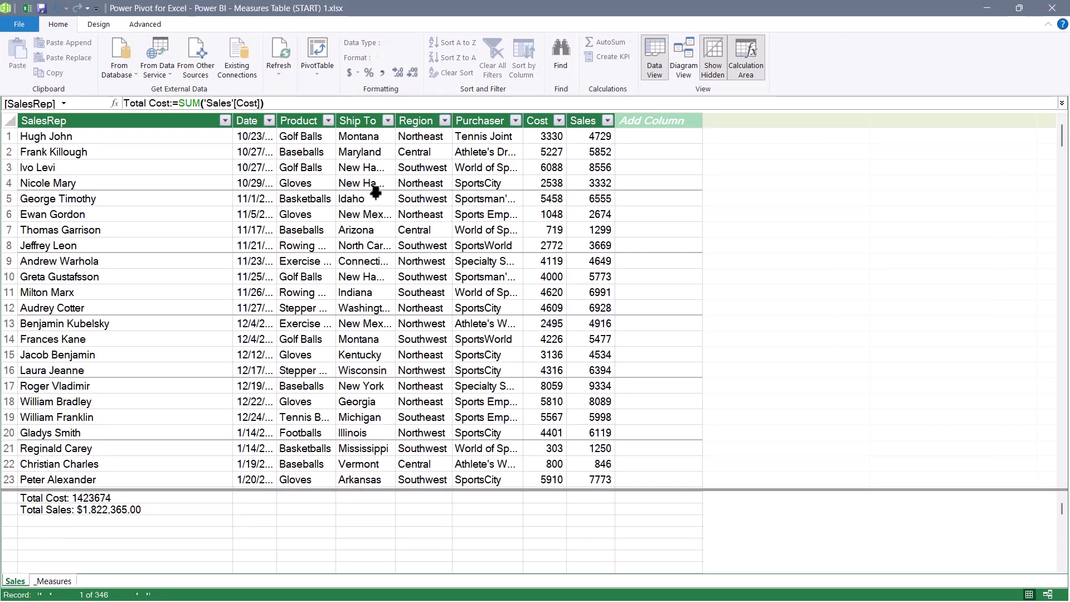
Step: Return to the workbook, delete and restore column H, and select the PivotTable's Product header
click(1052, 8)
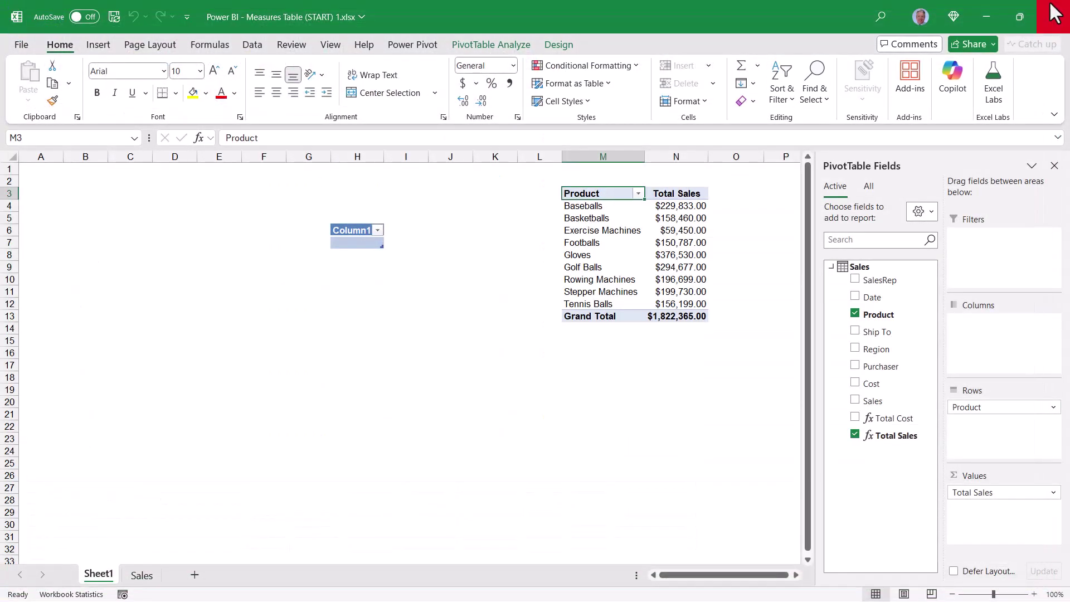
click(356, 156)
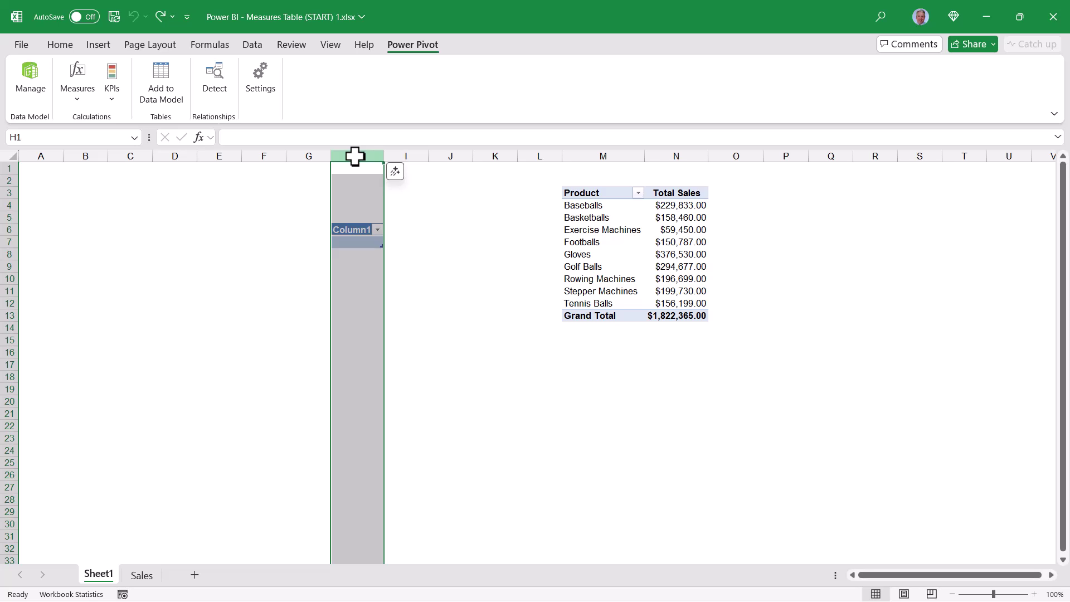
right_click(355, 157)
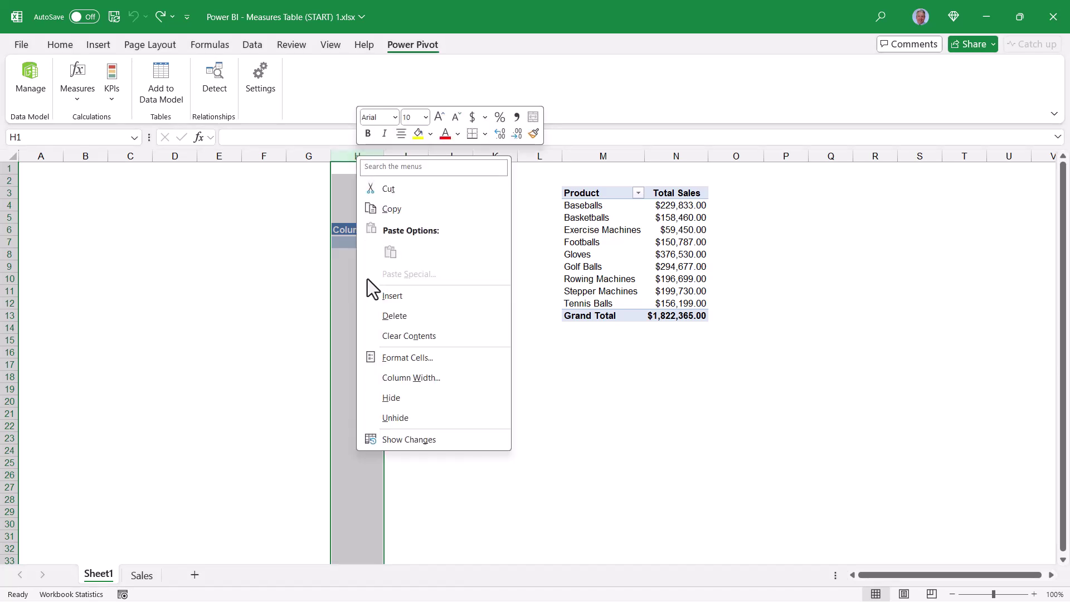
click(372, 315)
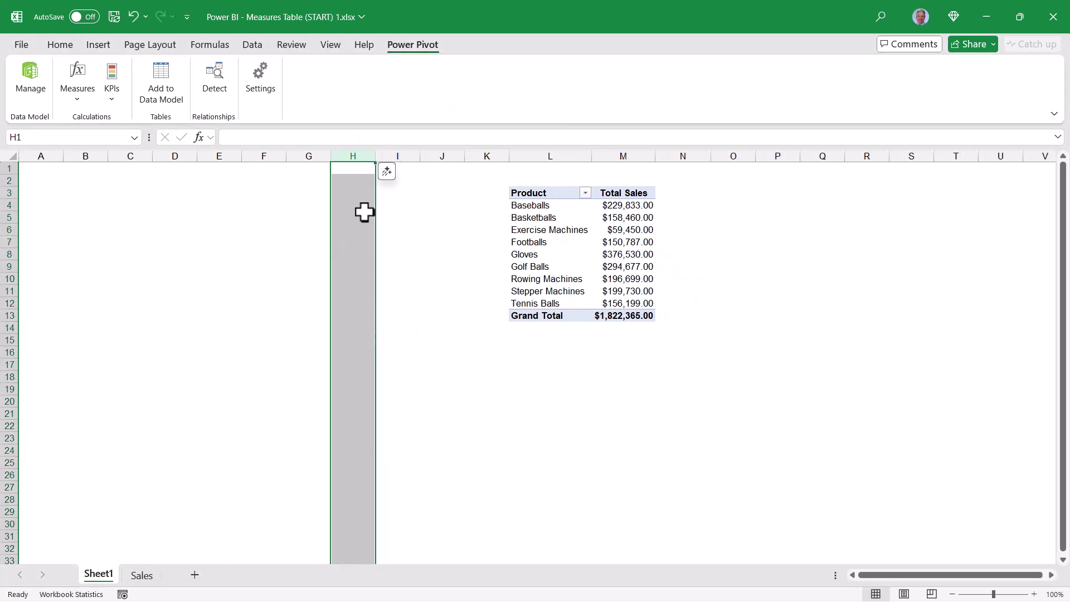
key(ctrl+z)
click(600, 193)
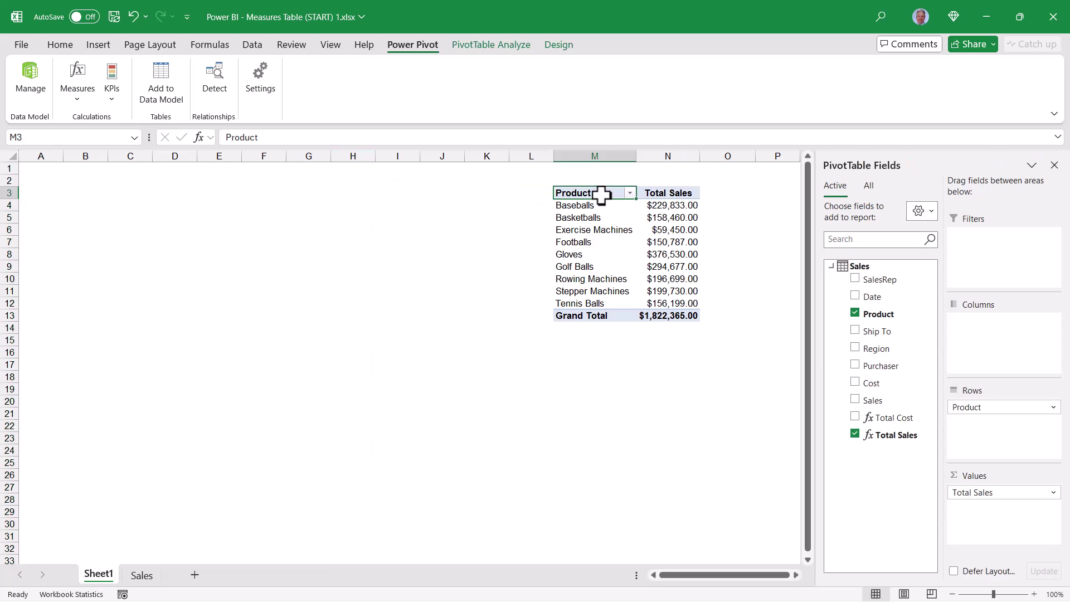
Step: In Manage Measures, change the Total Cost measure's table to _Measures
click(79, 102)
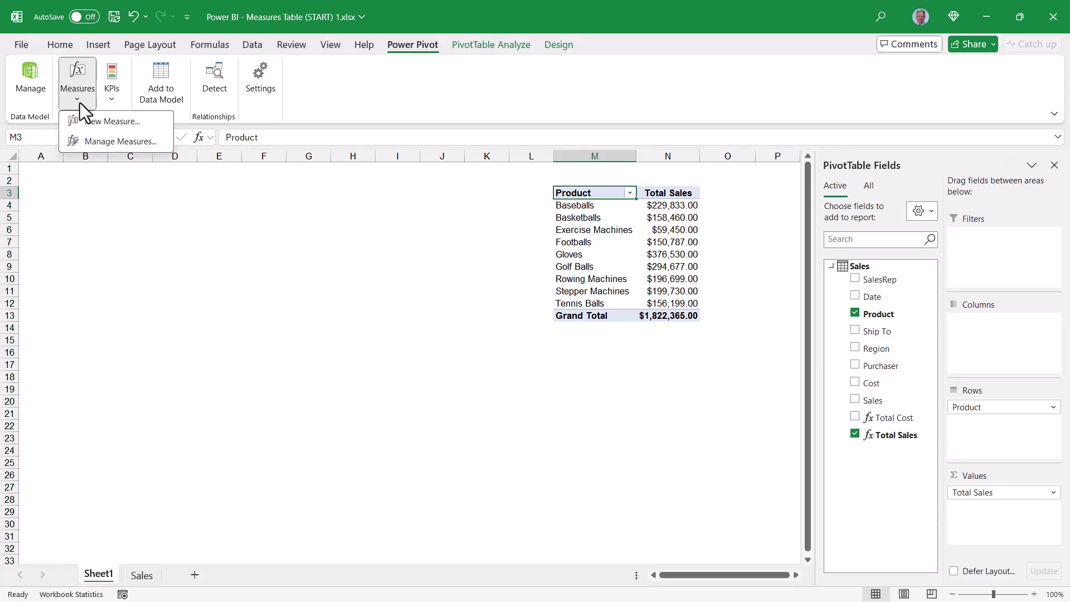
click(91, 146)
click(416, 213)
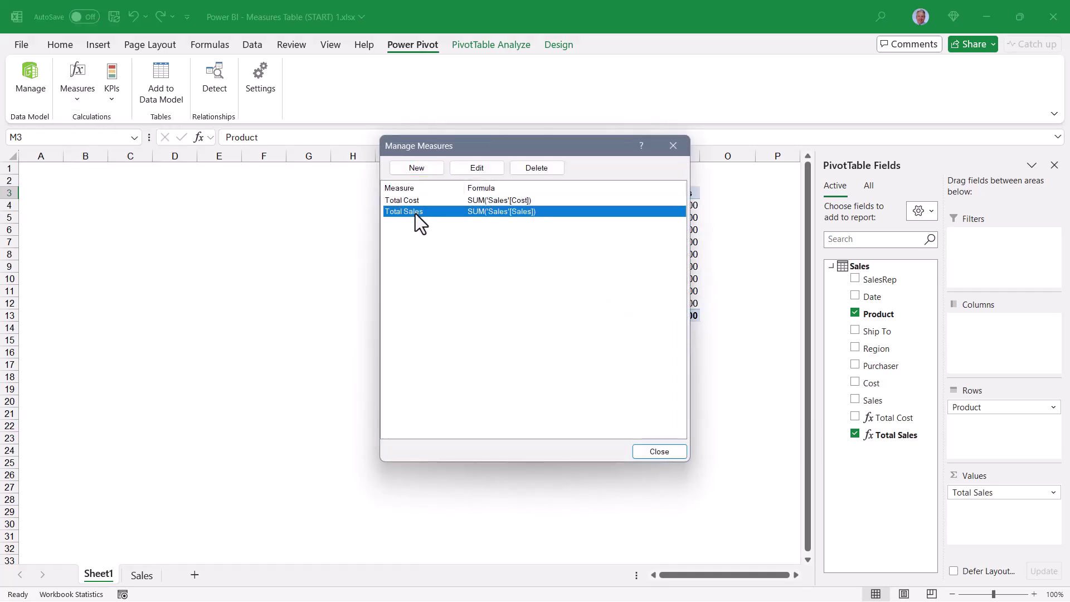
click(409, 203)
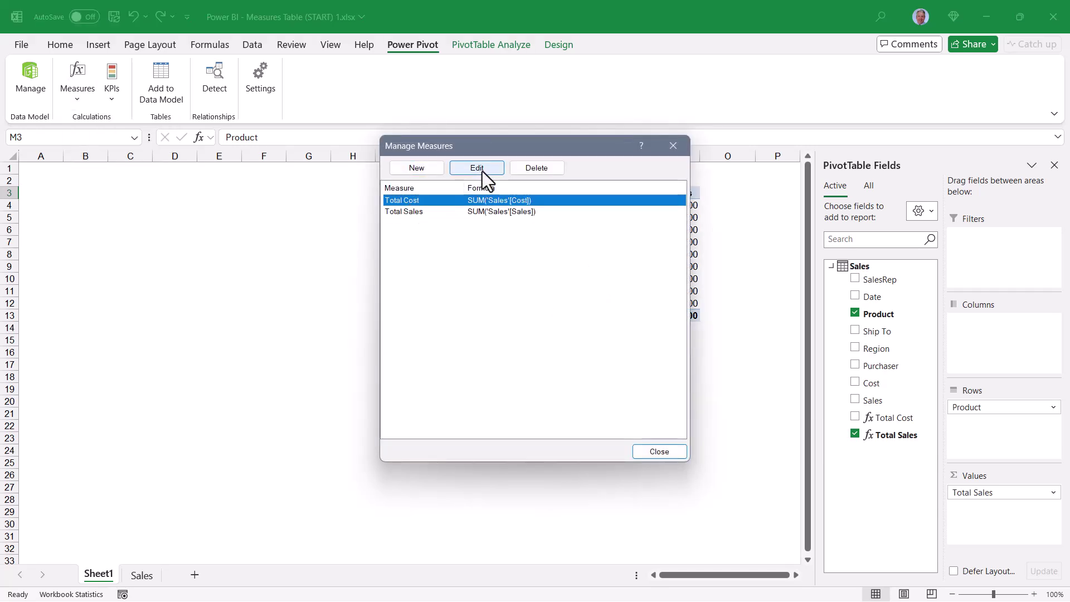
click(483, 171)
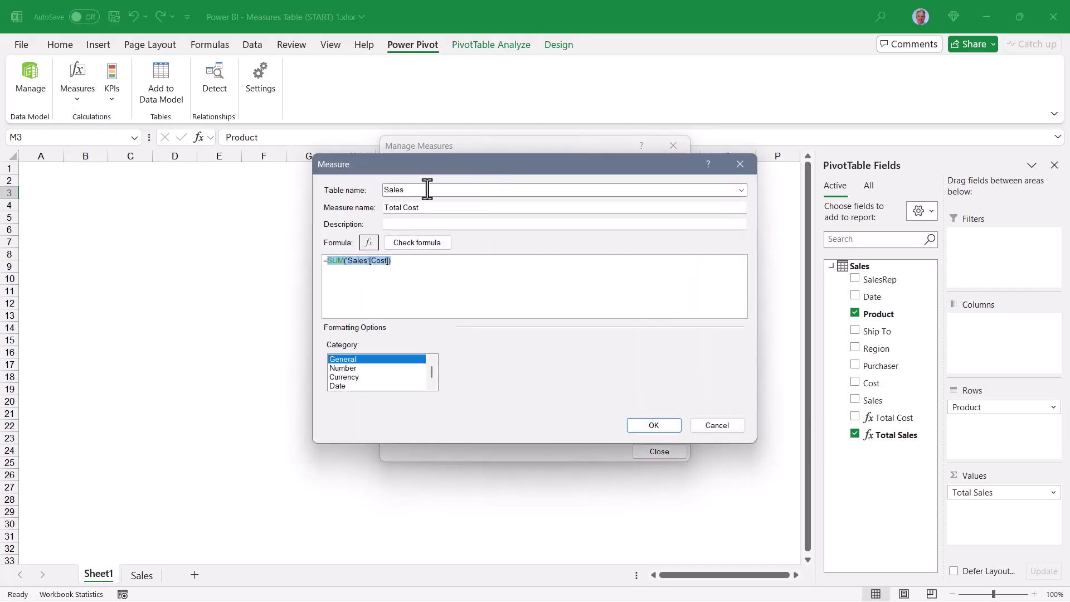
click(741, 190)
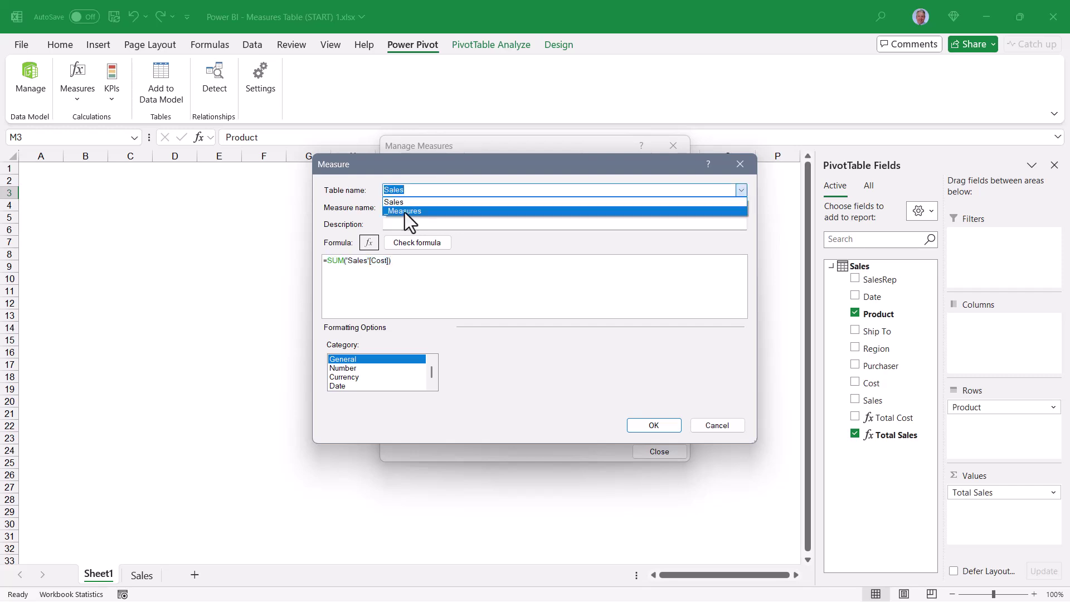
click(405, 212)
click(647, 424)
Step: Change the Total Sales measure's table to _Measures and close Manage Measures
click(412, 211)
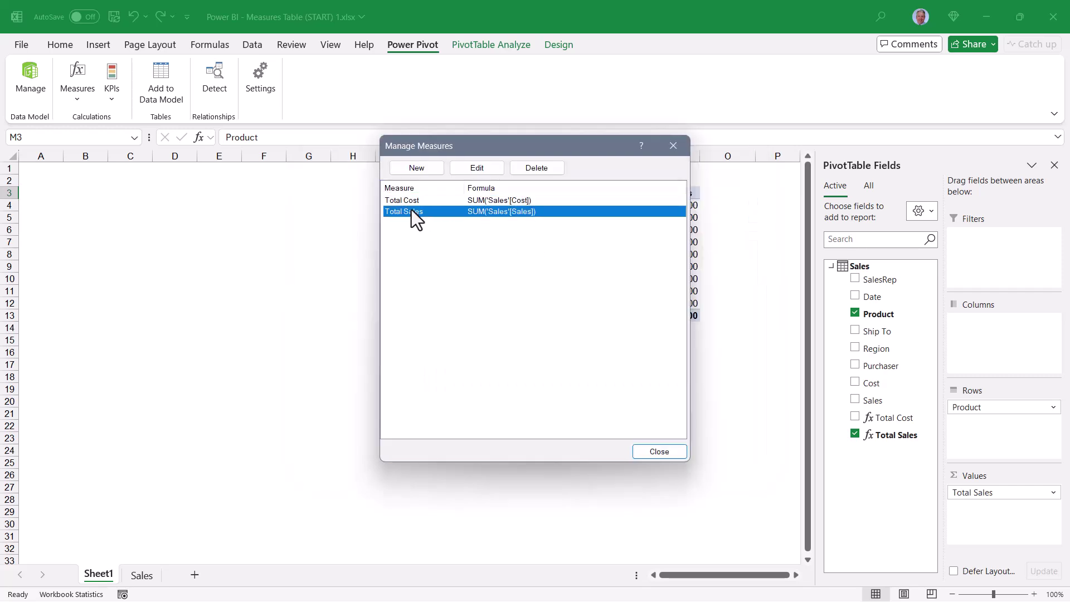
click(465, 170)
click(740, 192)
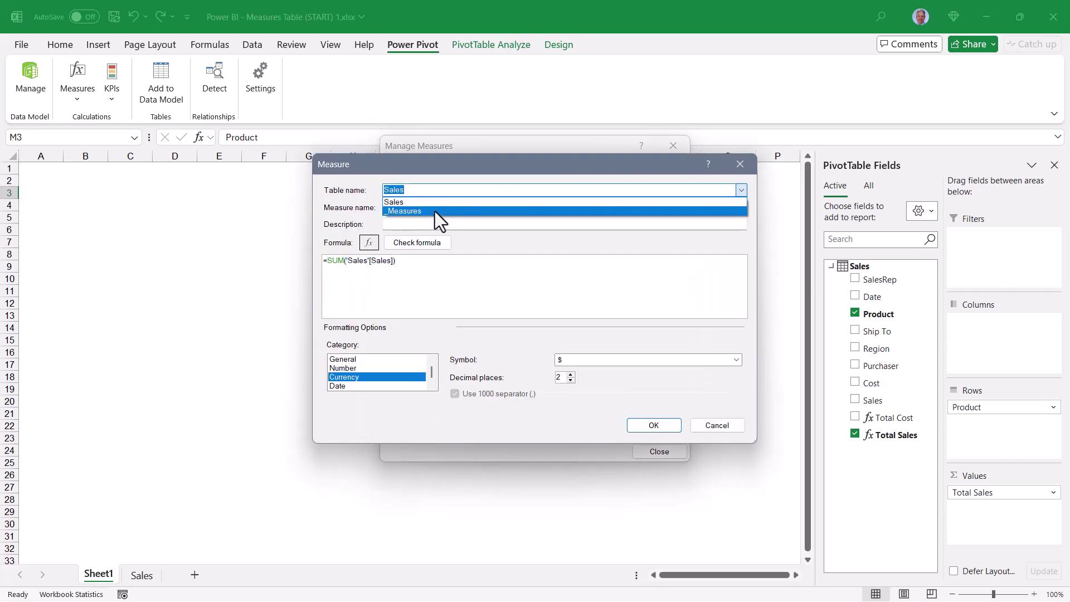
click(434, 211)
click(647, 424)
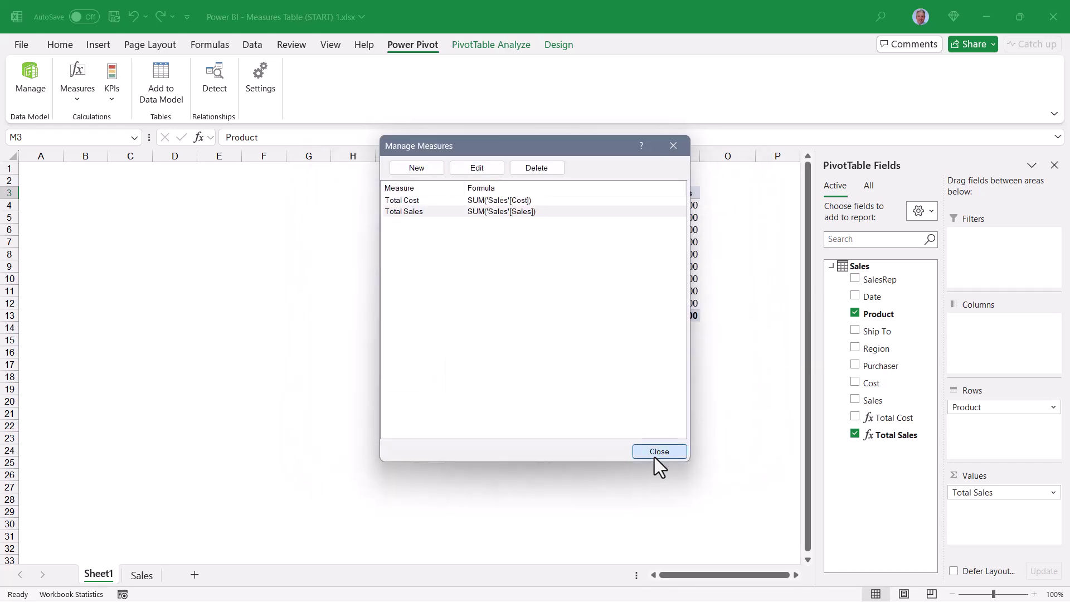
click(653, 452)
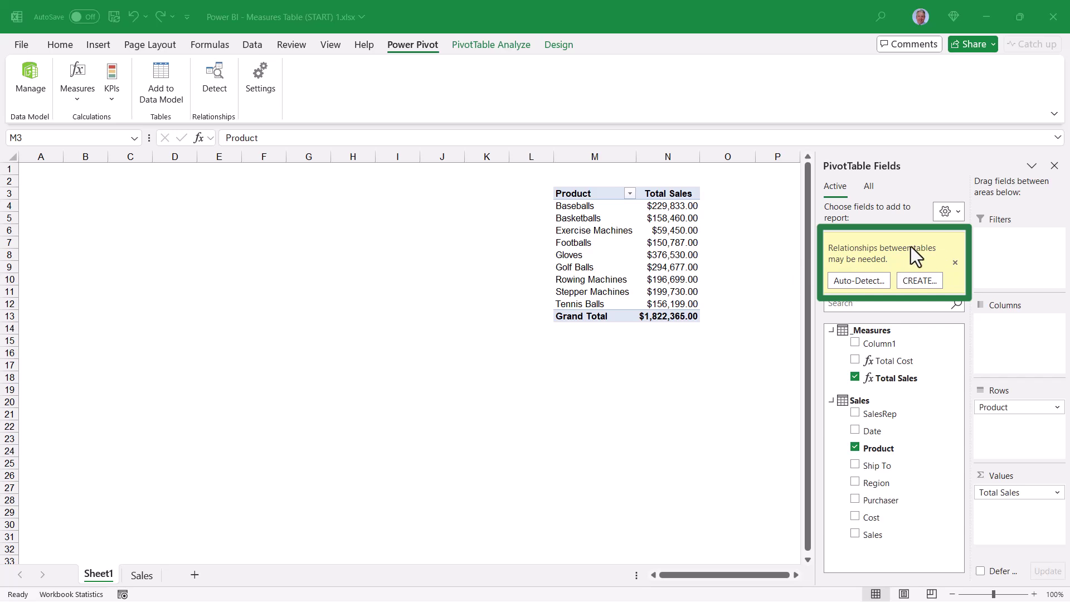
click(31, 73)
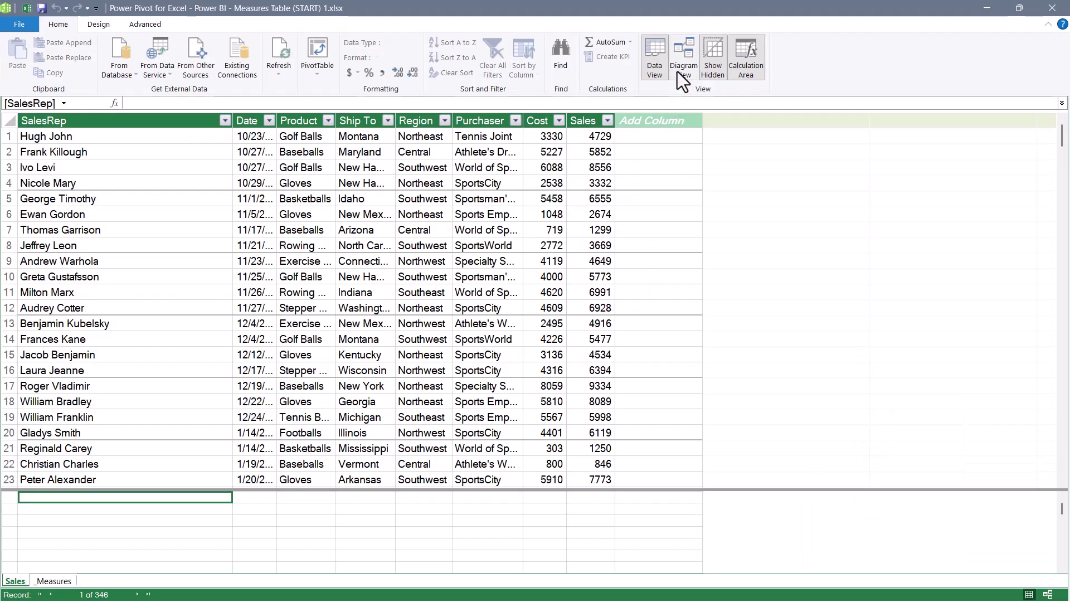
click(677, 71)
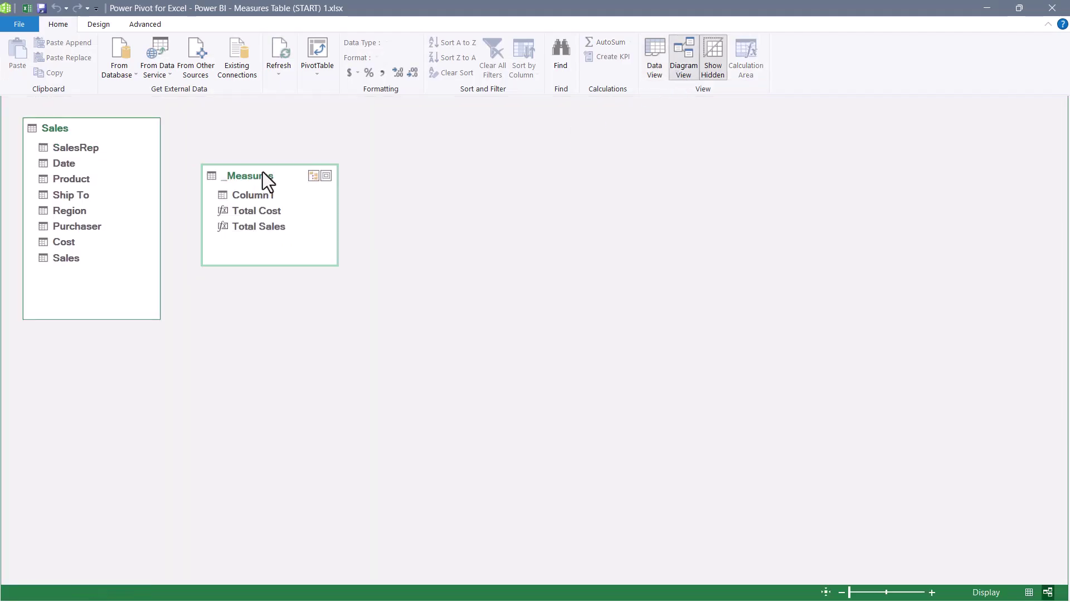
drag(263, 171, 288, 130)
mouse_move(86, 126)
mouse_down()
mouse_move(113, 134)
mouse_move(98, 128)
mouse_up()
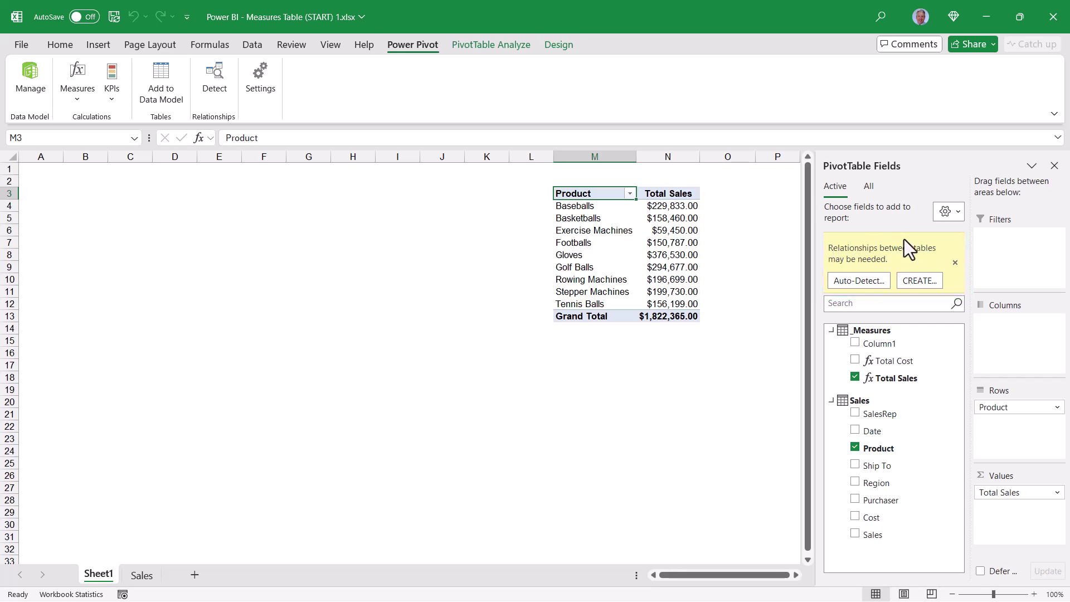
Step: In the Power Pivot window, hide _Measures' Column1 from client tools, then close Power Pivot
click(30, 93)
click(54, 581)
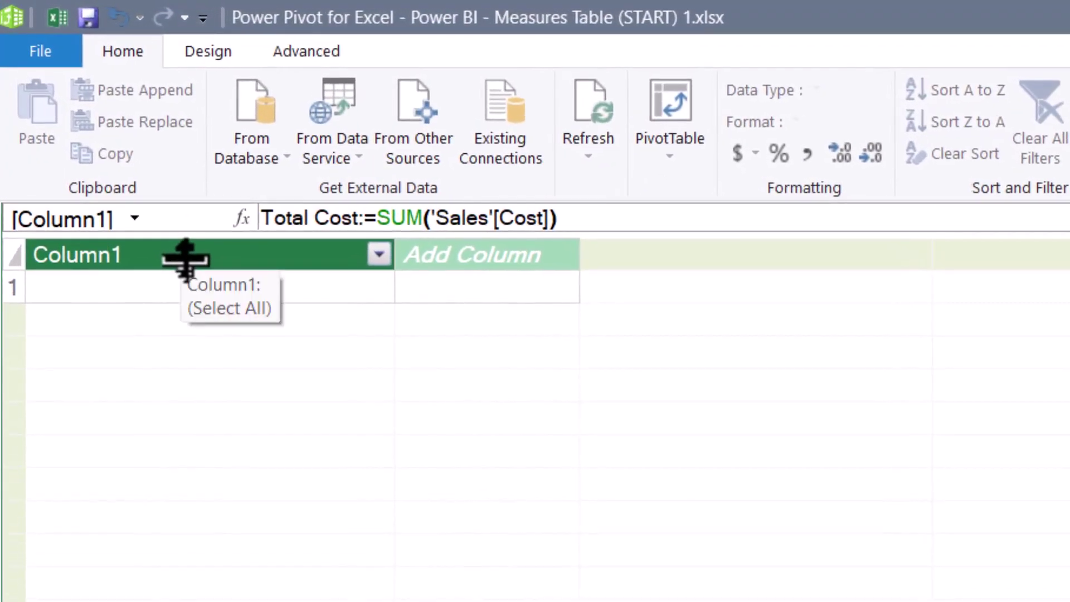
right_click(186, 257)
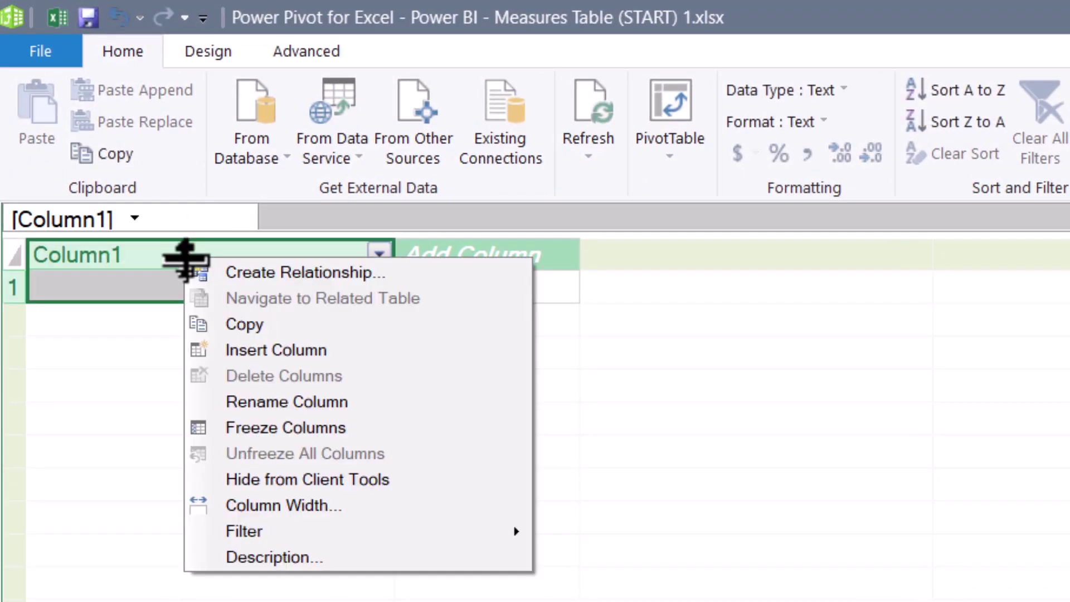
click(280, 480)
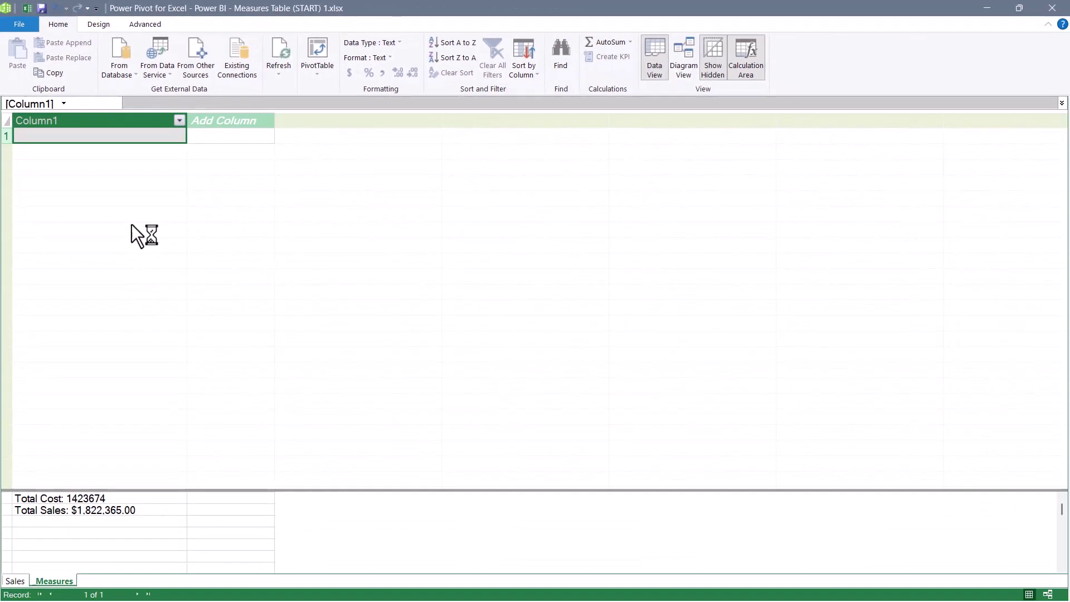
click(1057, 11)
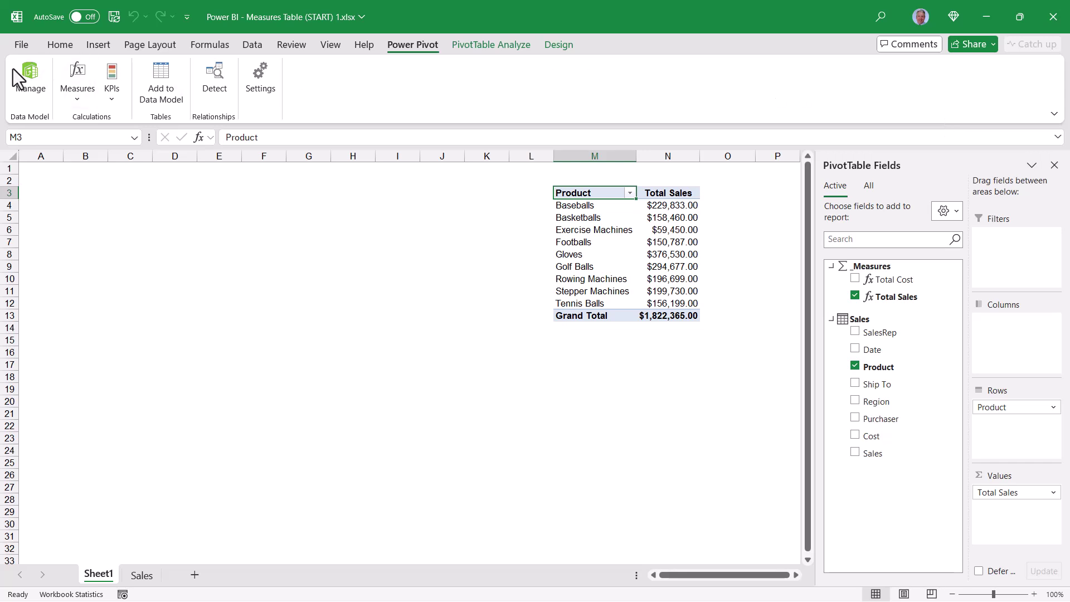
Step: Make Column1 of _Measures visible to the PivotTable again in Power Pivot
click(27, 78)
right_click(82, 120)
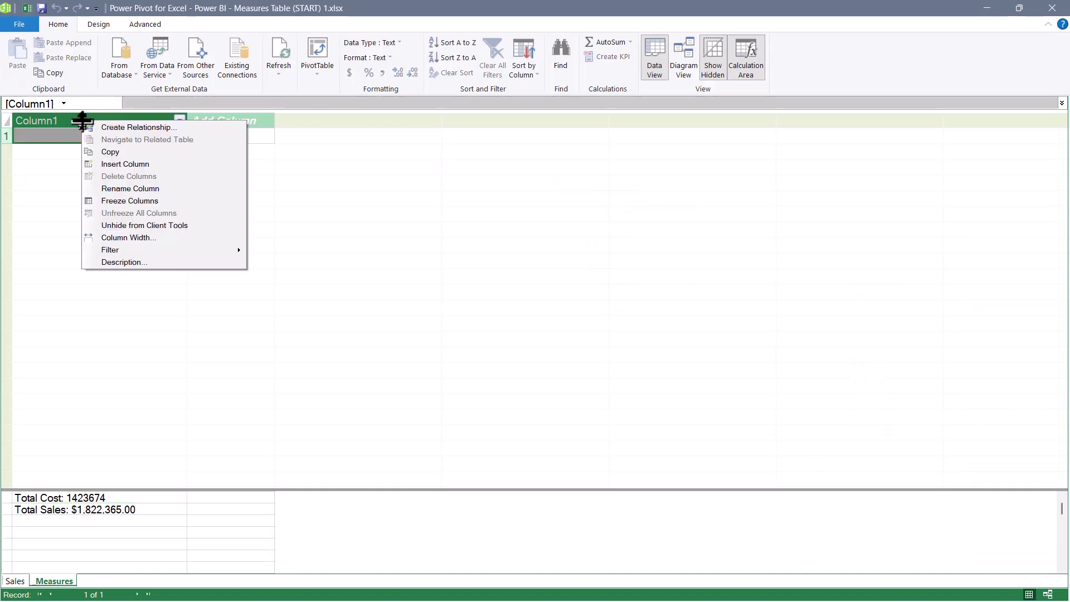
click(97, 225)
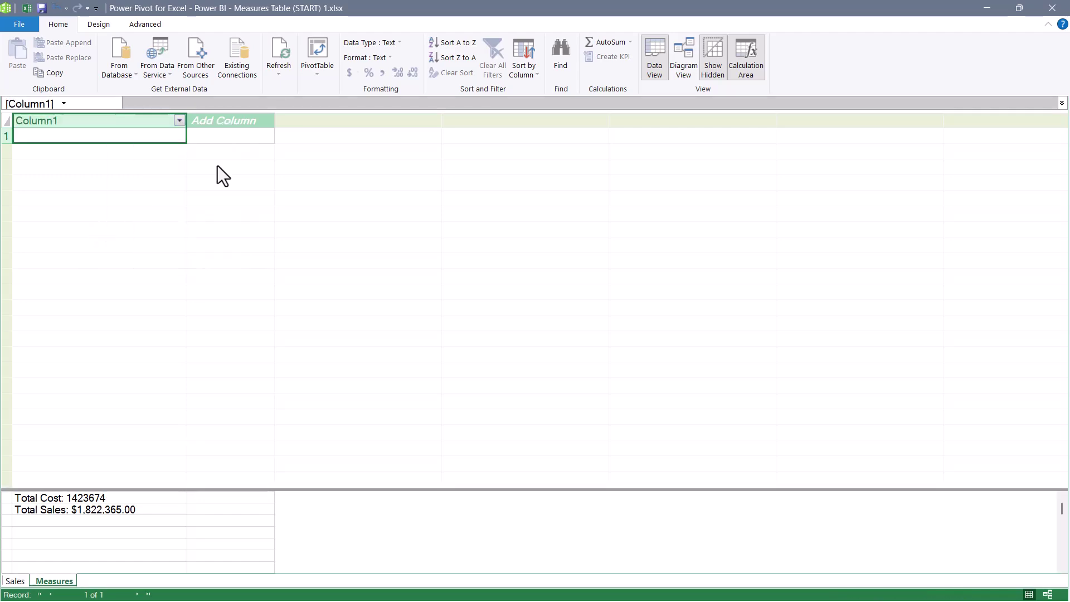
key(alt+Tab)
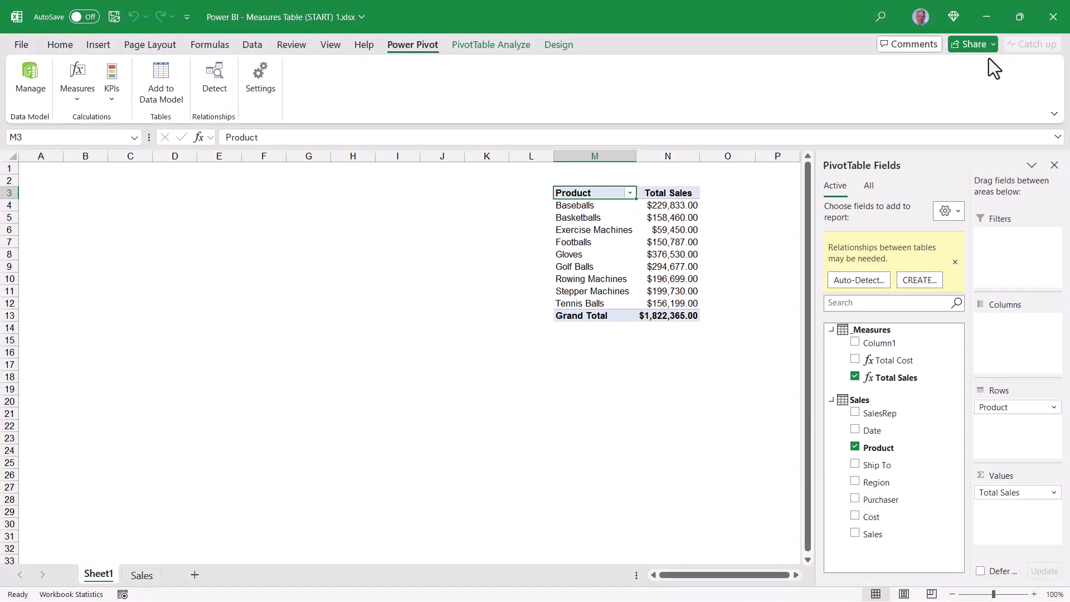
Step: Hide Column1 again, then start a New Measure from the Measures menu
click(82, 98)
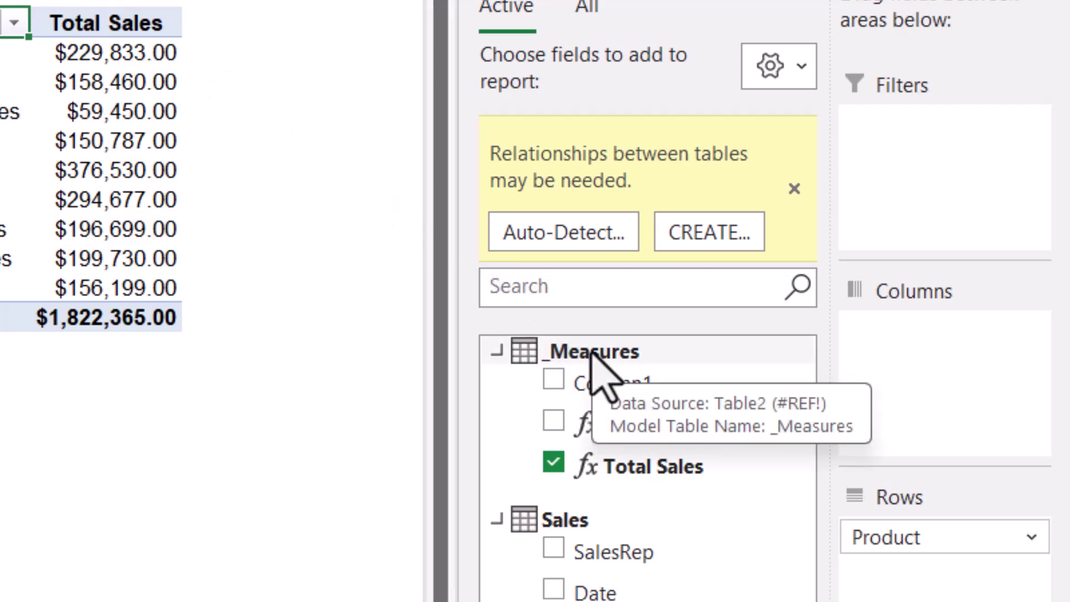
right_click(592, 355)
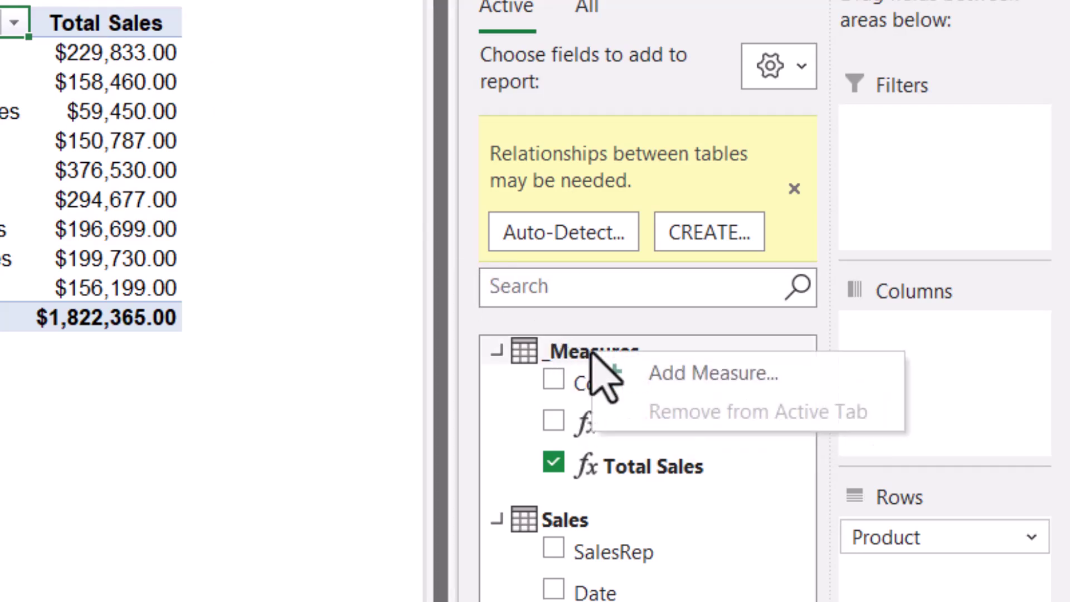
click(759, 374)
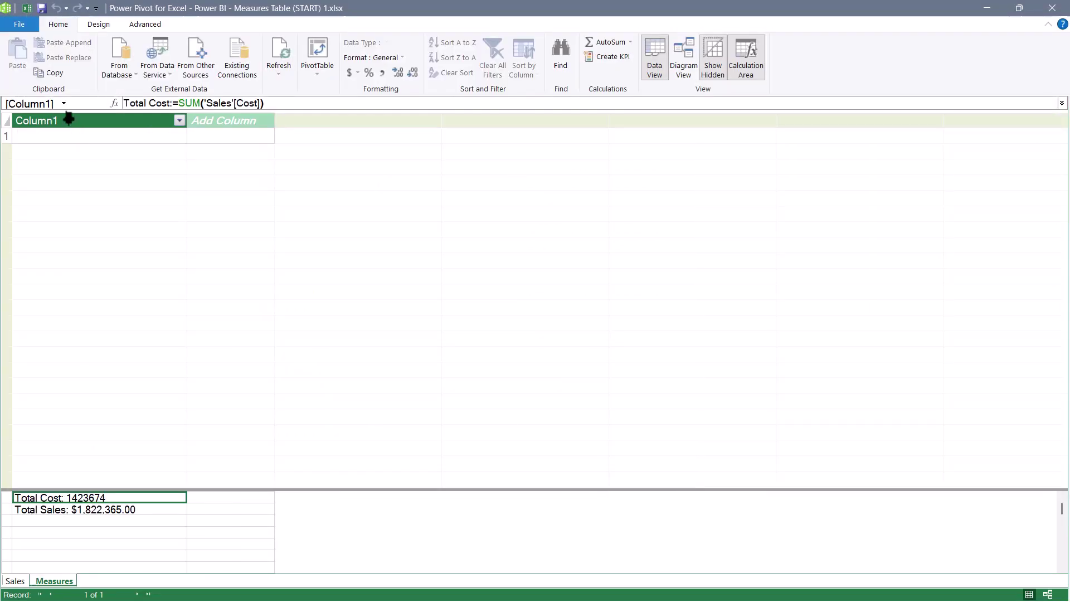
right_click(68, 120)
click(103, 228)
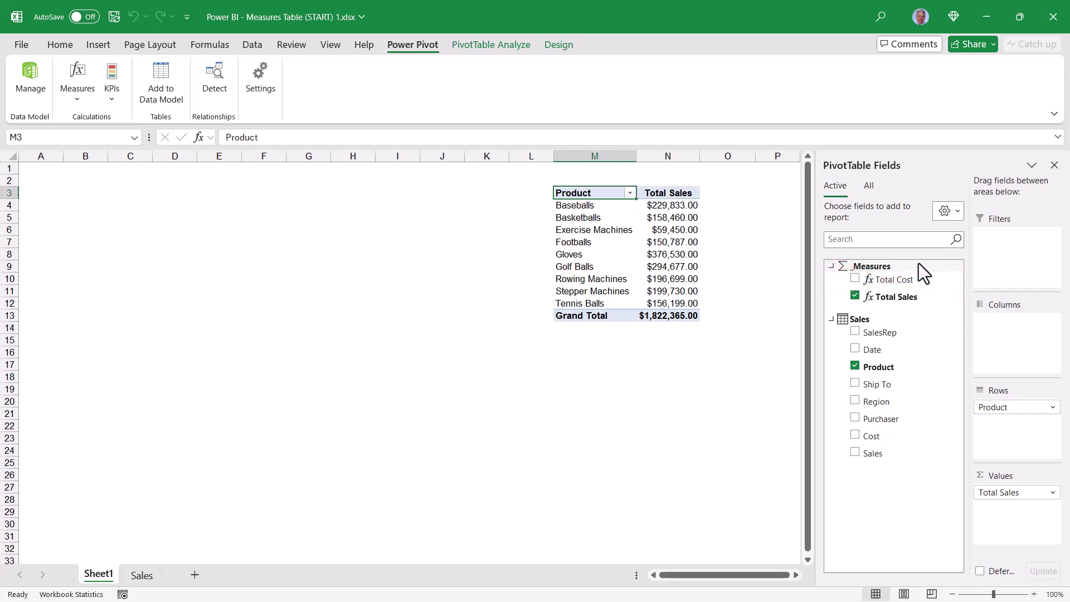
click(78, 95)
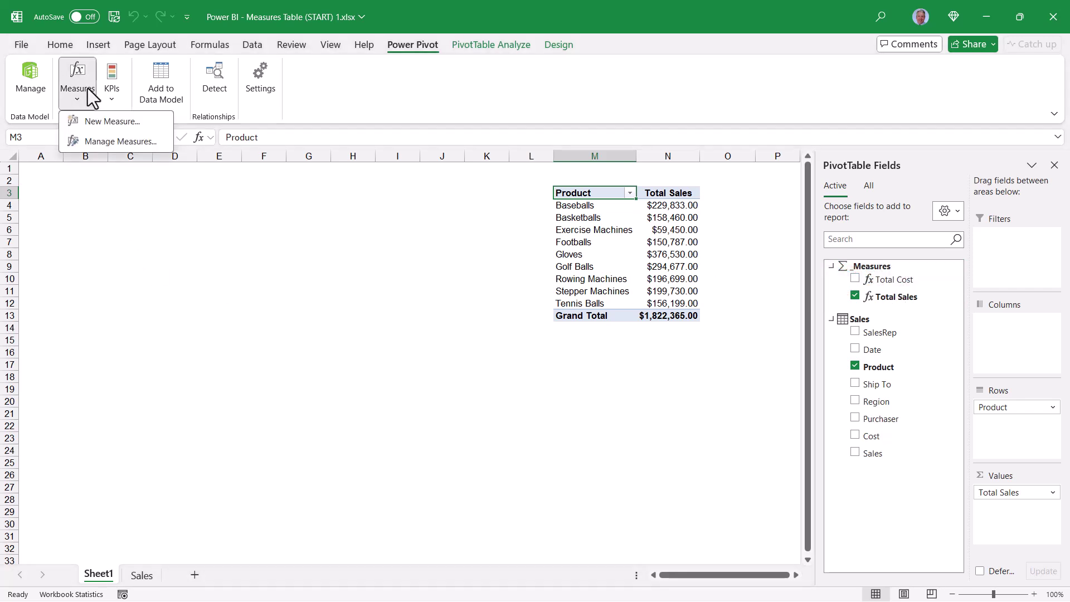
click(89, 121)
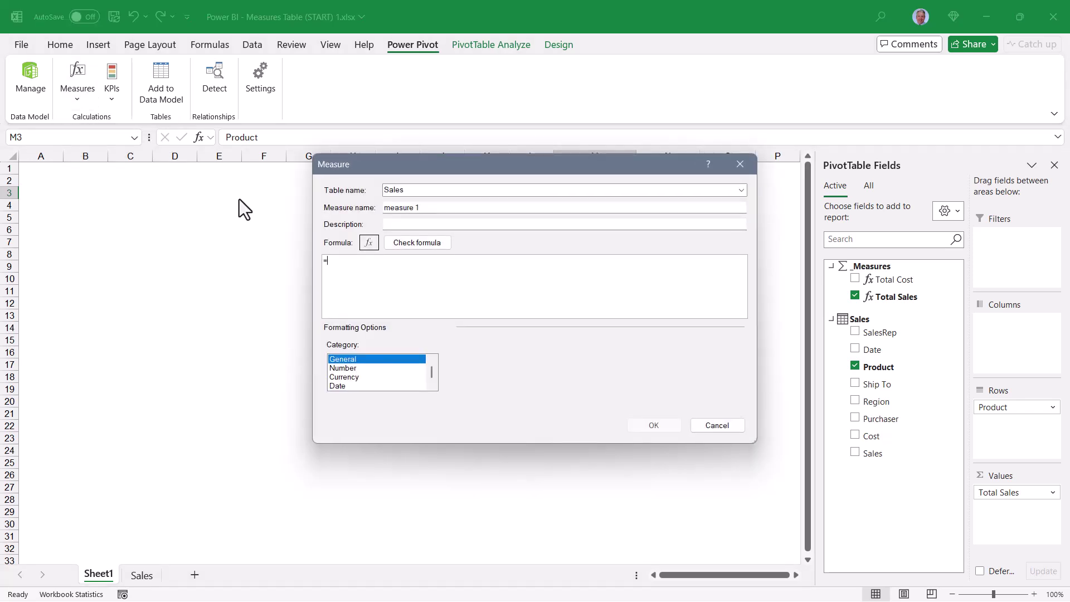
Step: Define a Profit measure in _Measures with formula =[Total Sales] - [Total Cost]
click(428, 190)
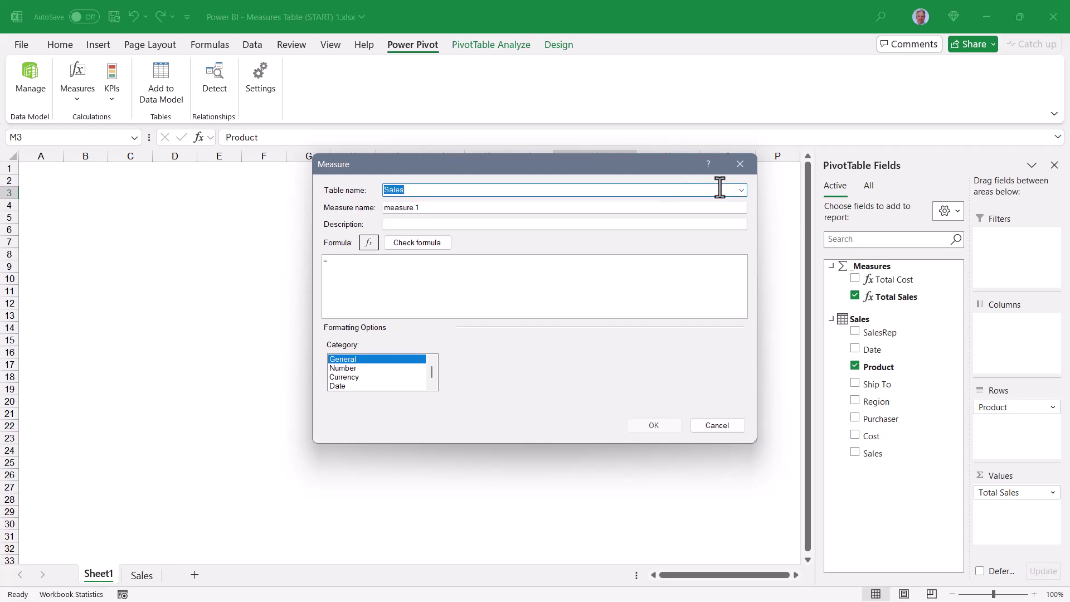
click(741, 190)
click(537, 210)
key(Tab)
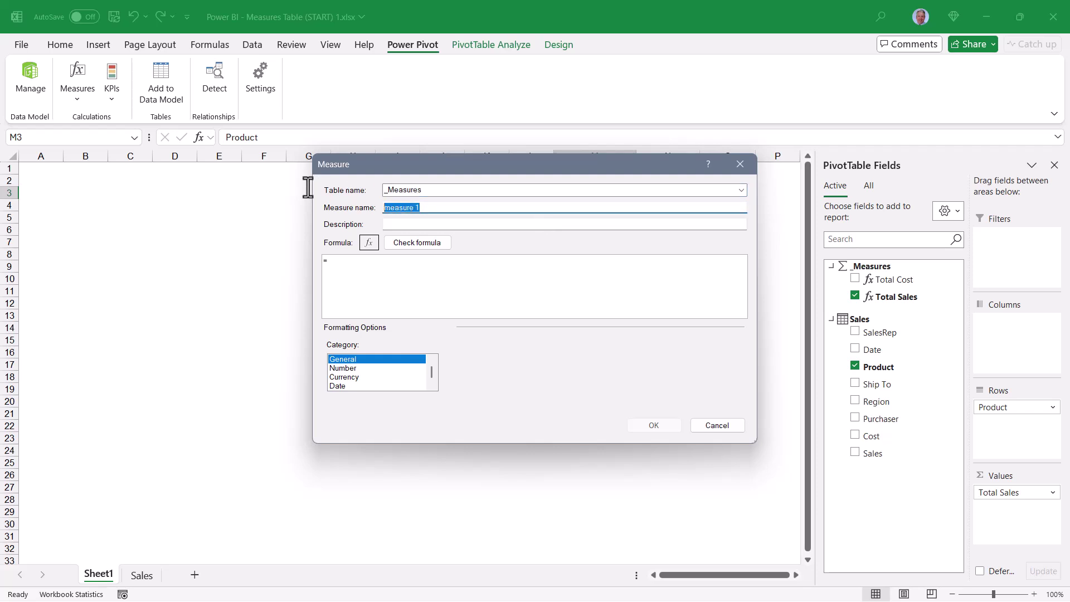
text(Profit)
click(406, 299)
text([)
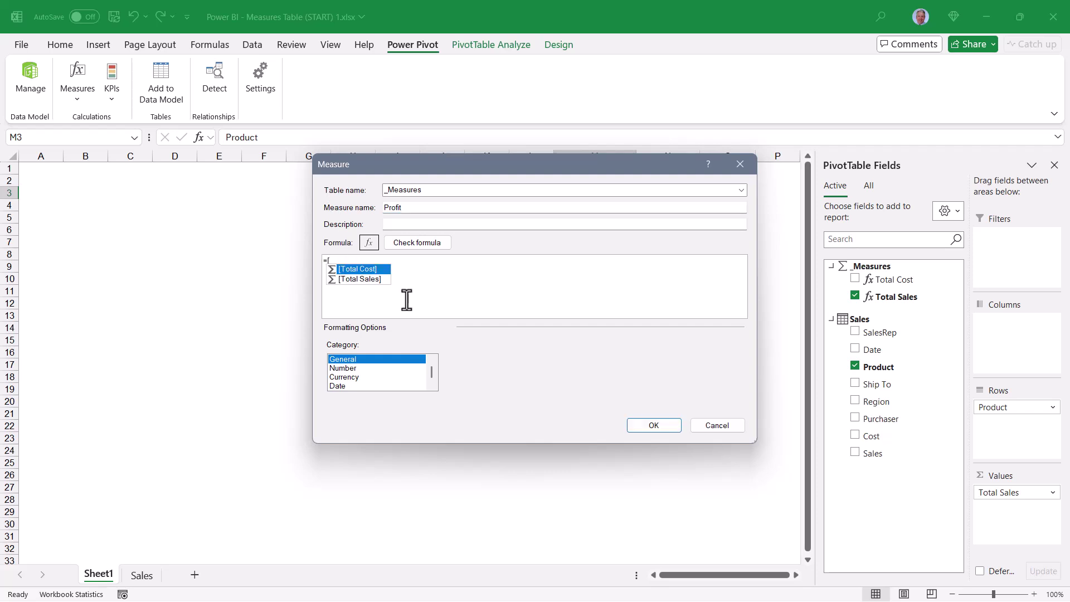
key(Down)
key(Tab)
text(- )
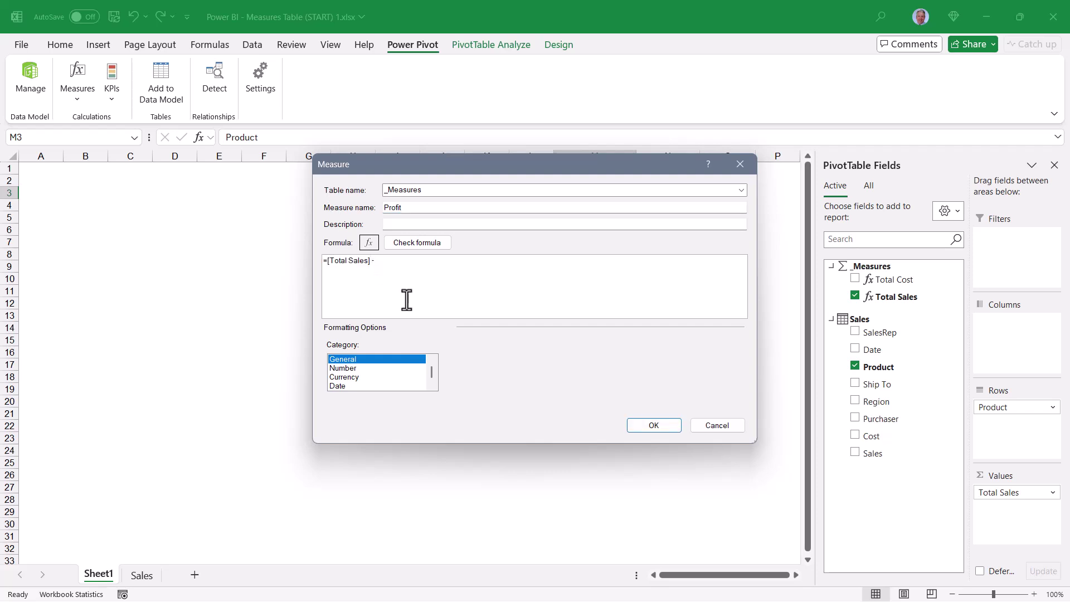
text([)
key(Tab)
Step: Format Profit as currency, save it, and add it to the PivotTable values
click(354, 378)
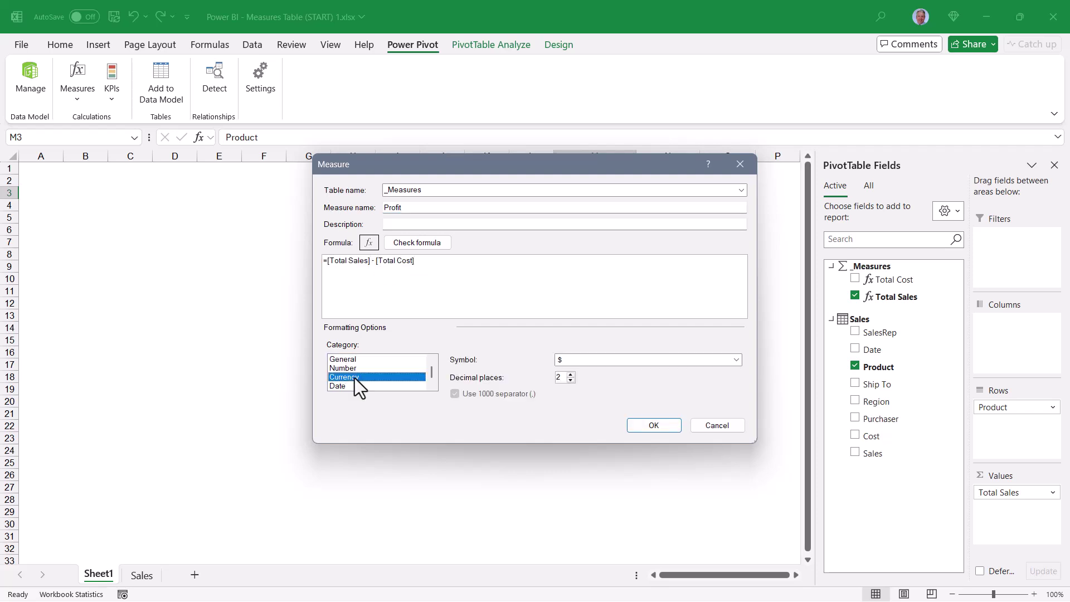
click(653, 425)
click(855, 314)
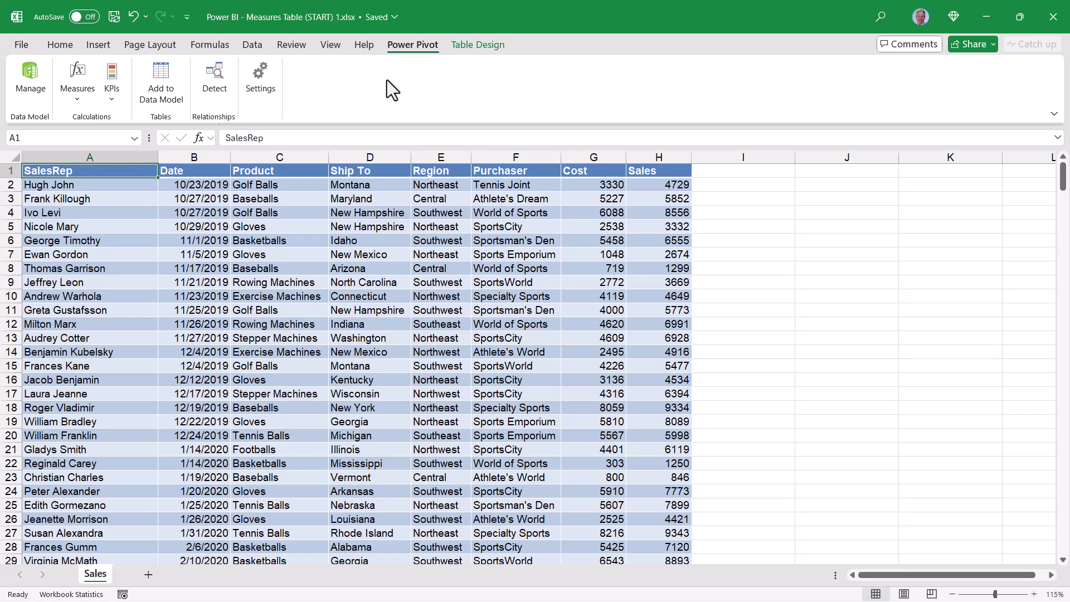
Step: Copy empty cell K9 and paste it into Power Pivot as a new table named _Measures
click(927, 279)
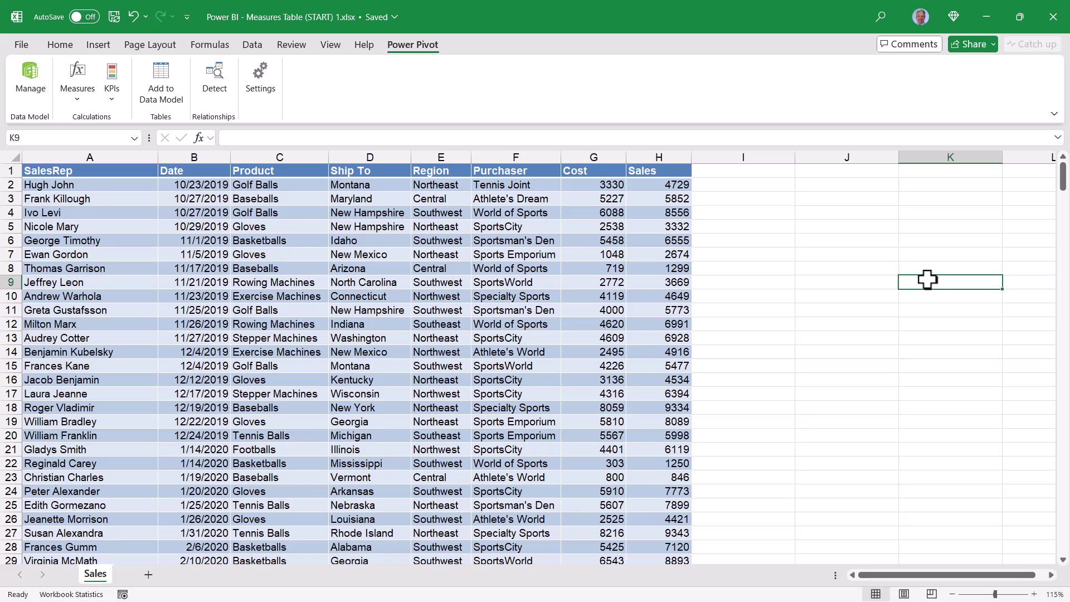
key(ctrl+c)
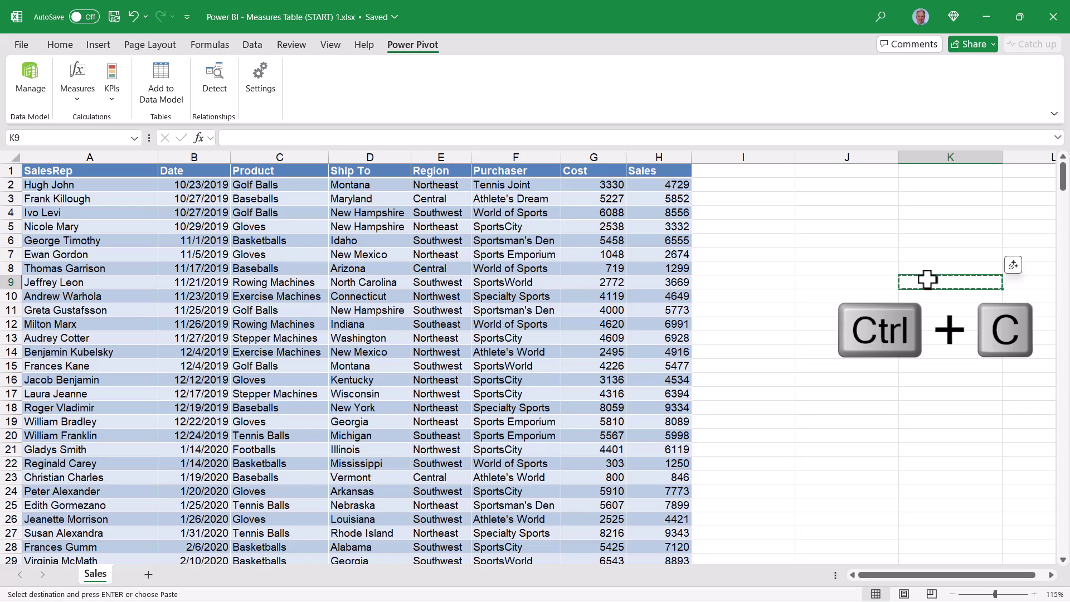
click(30, 78)
click(17, 40)
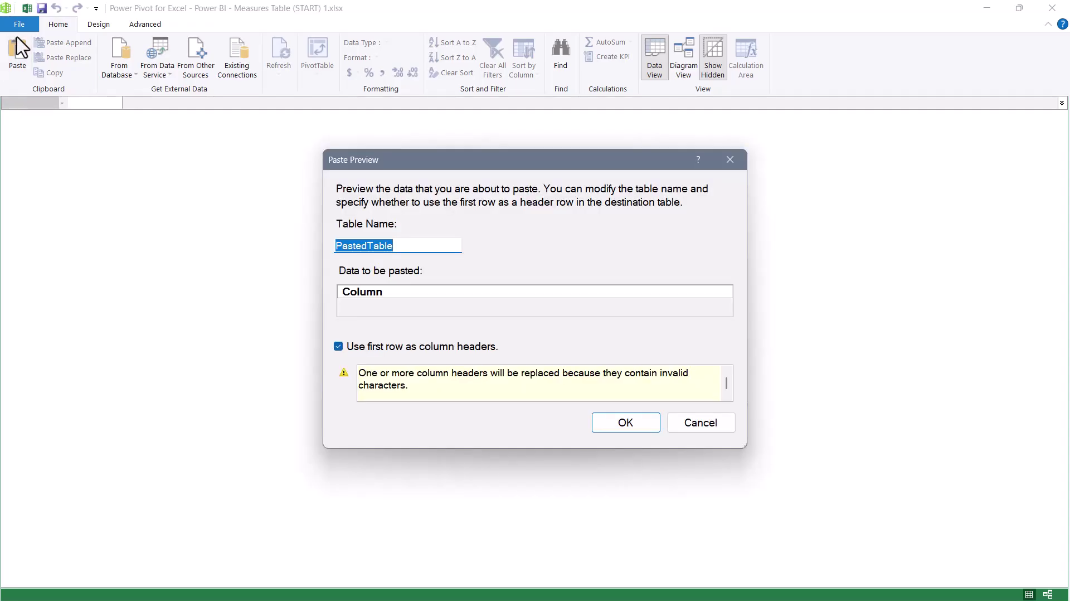
text(_Measures)
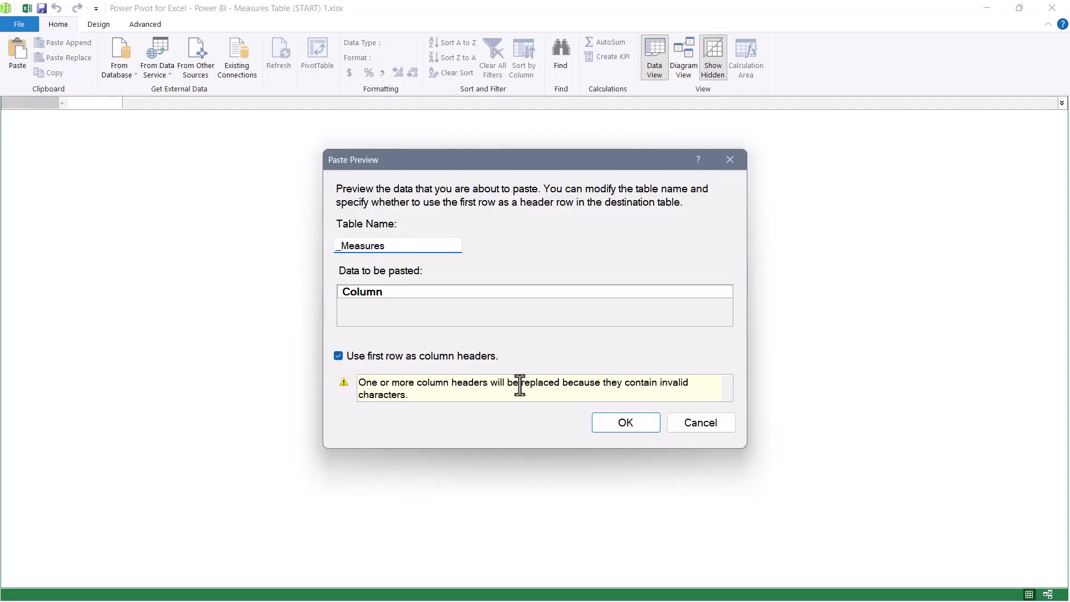
click(611, 423)
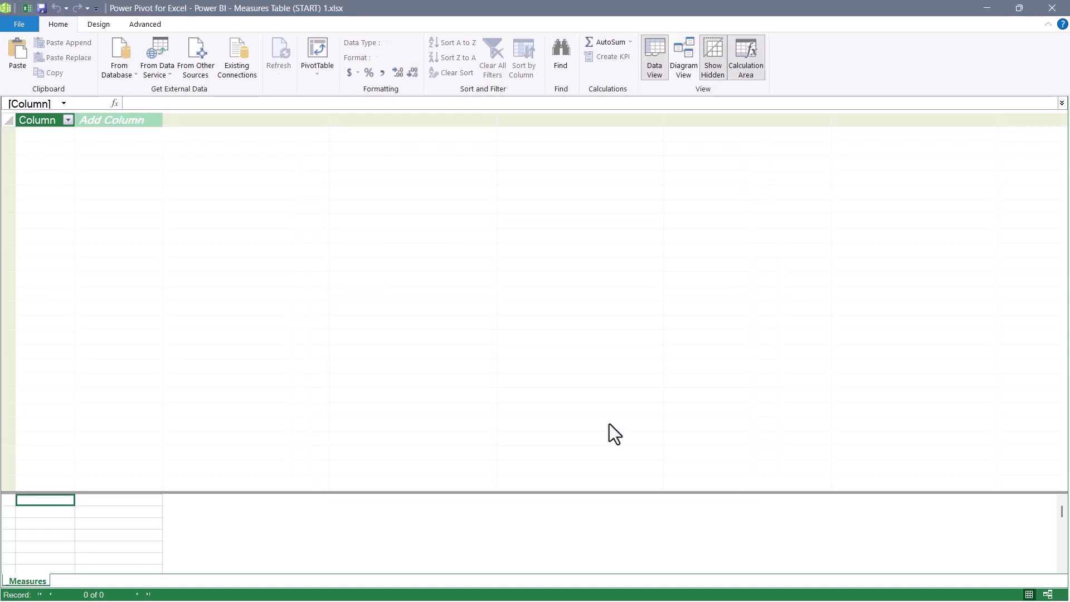
click(1052, 8)
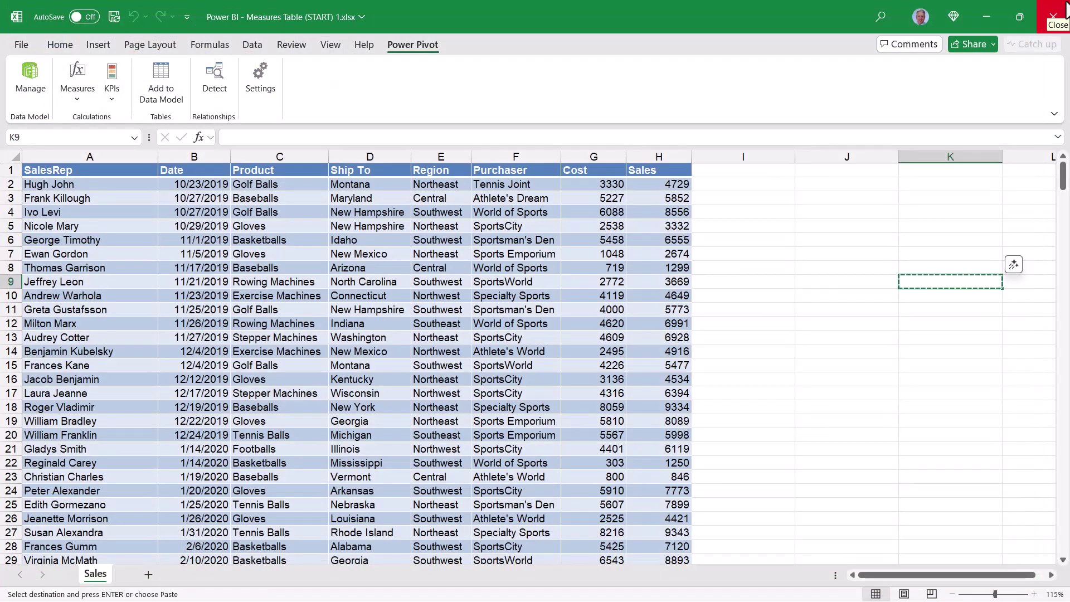
Step: Add the Sales table to the data model and view the _Measures table
click(304, 267)
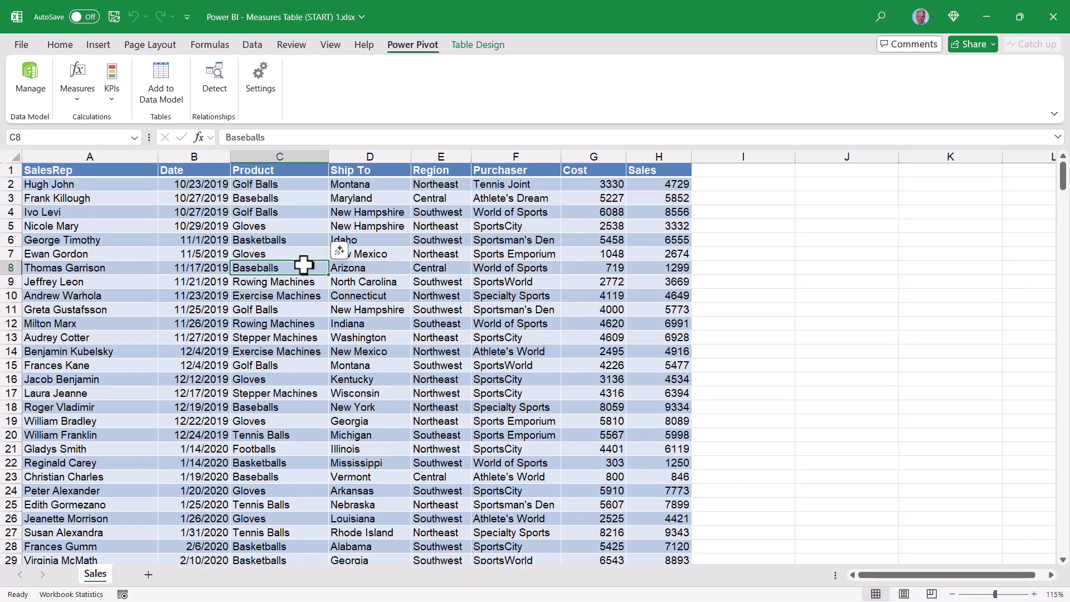
click(164, 95)
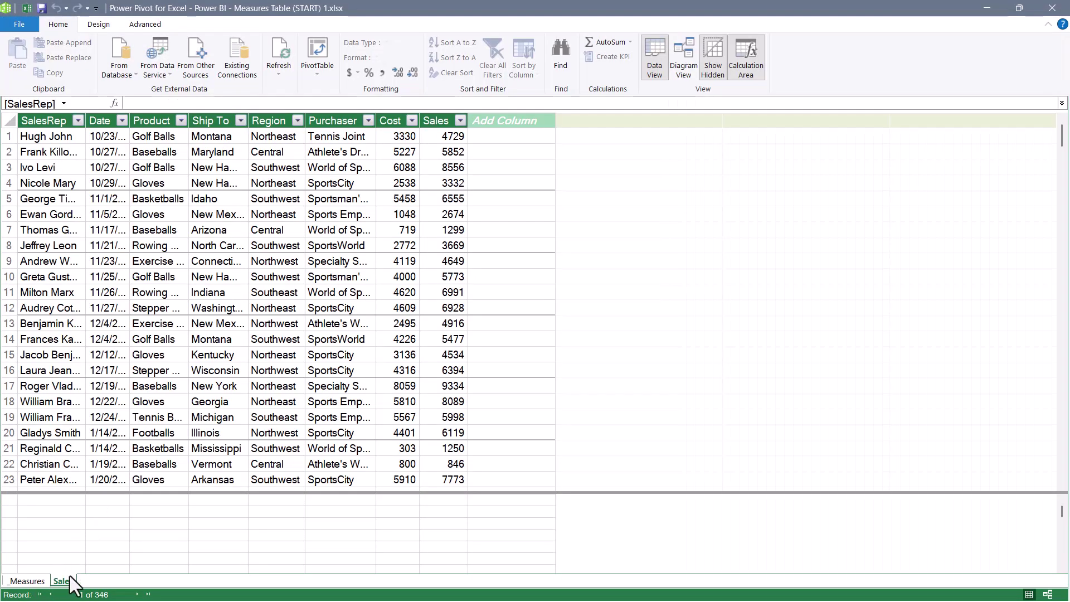
click(36, 579)
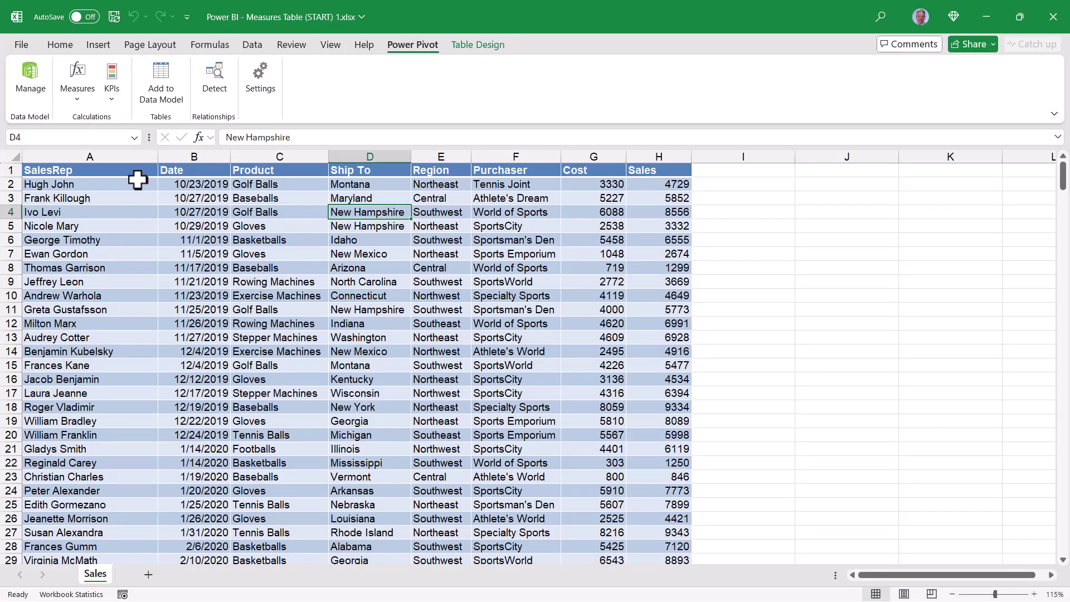
Step: Insert a PivotTable from the data model on a new worksheet
click(99, 42)
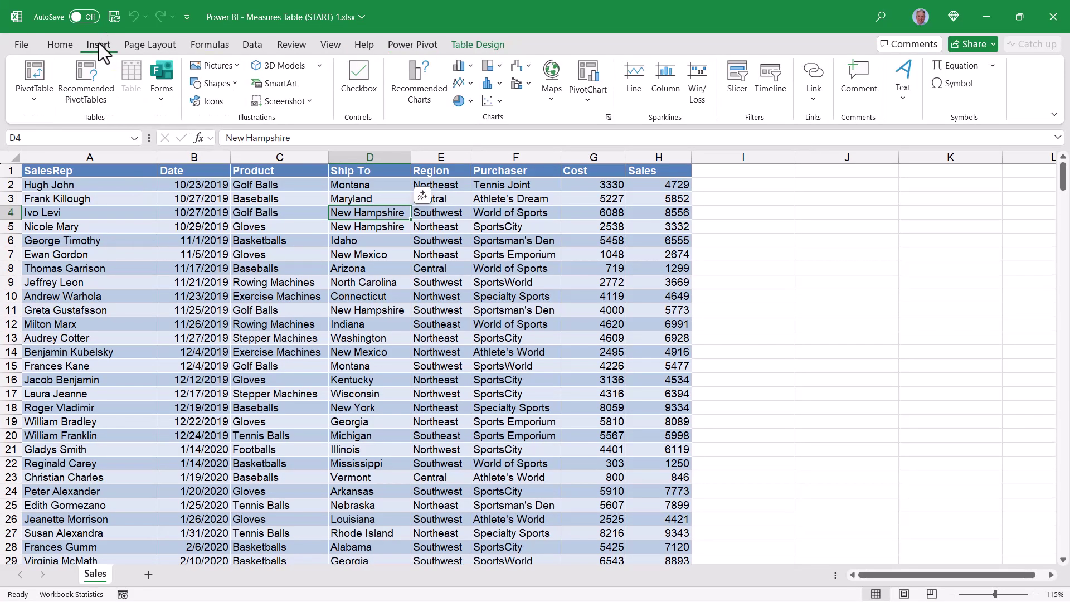
click(31, 103)
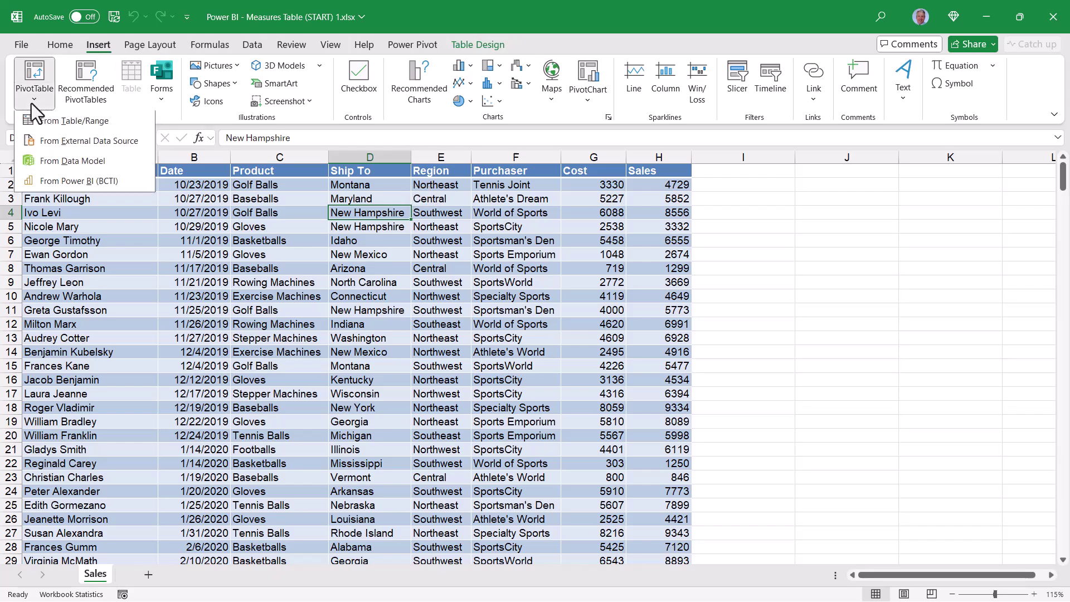
click(49, 163)
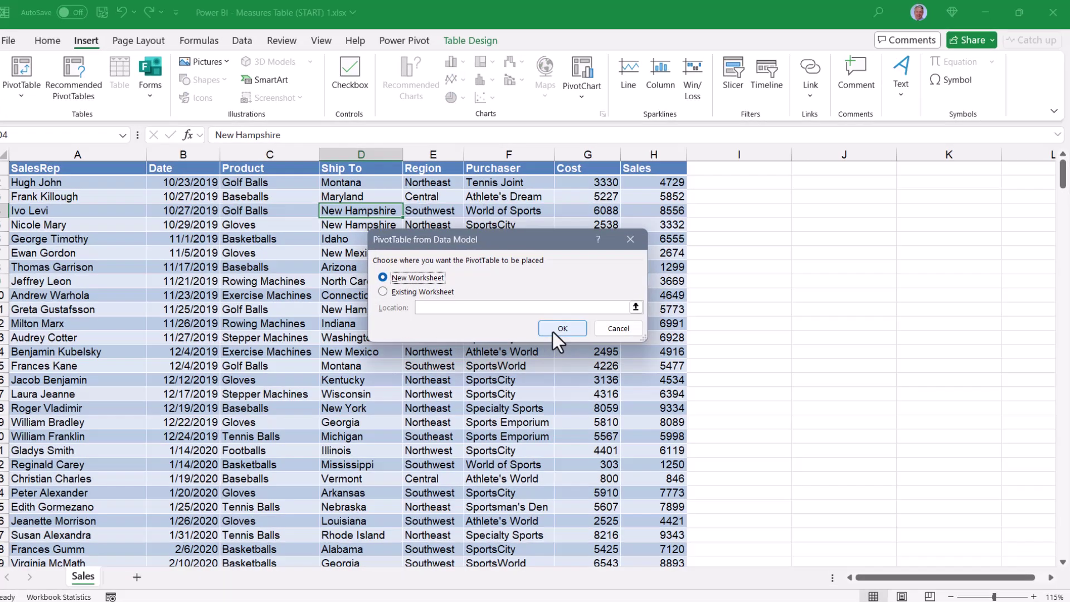
click(567, 330)
Step: Expand the Sales and _Measures fields and start adding a measure to _Measures
click(628, 215)
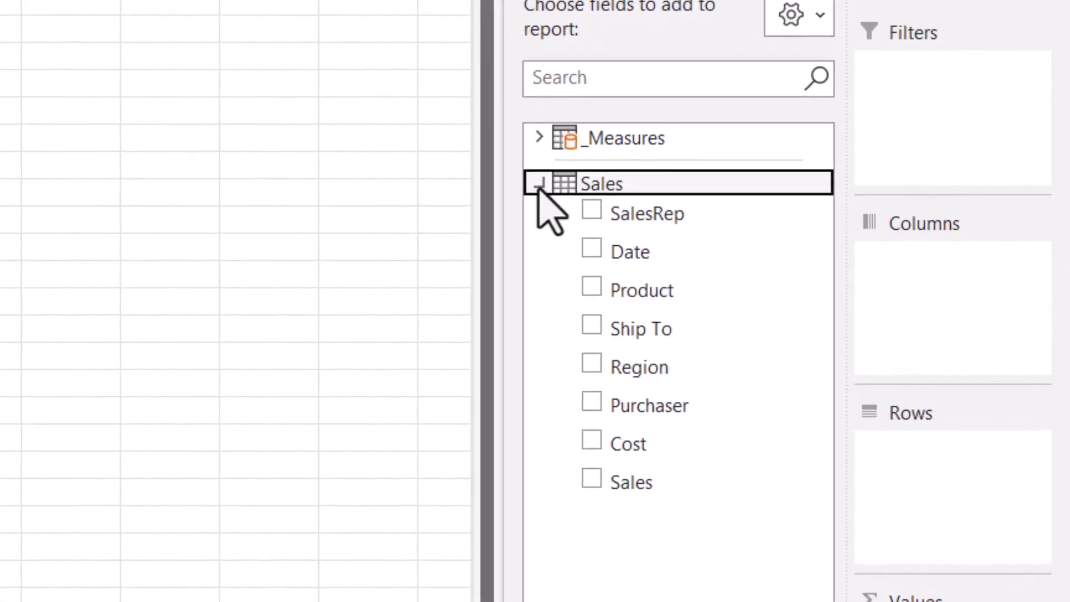
click(538, 138)
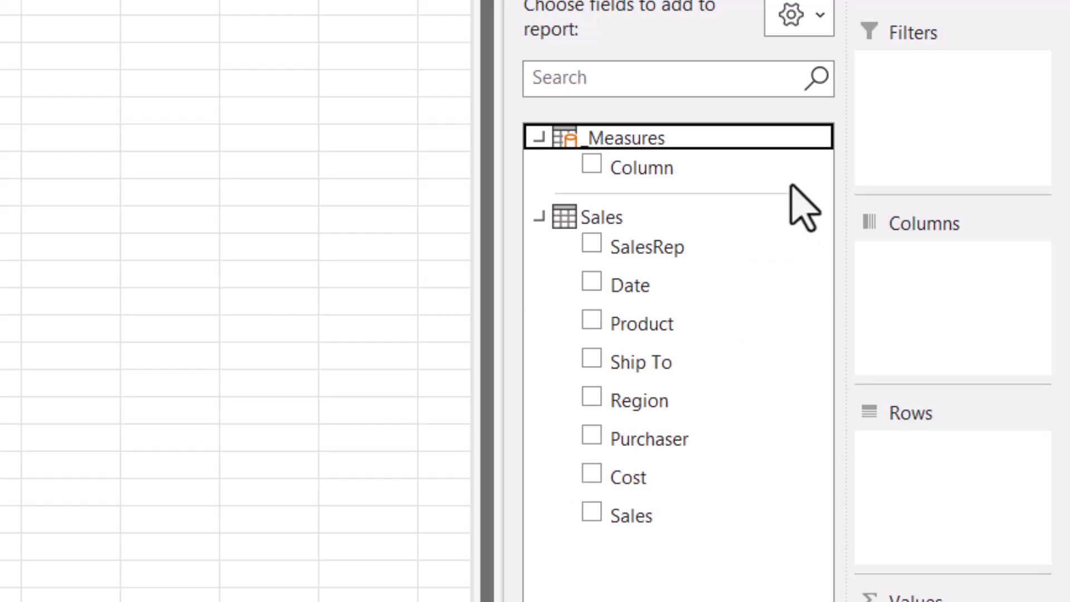
right_click(689, 142)
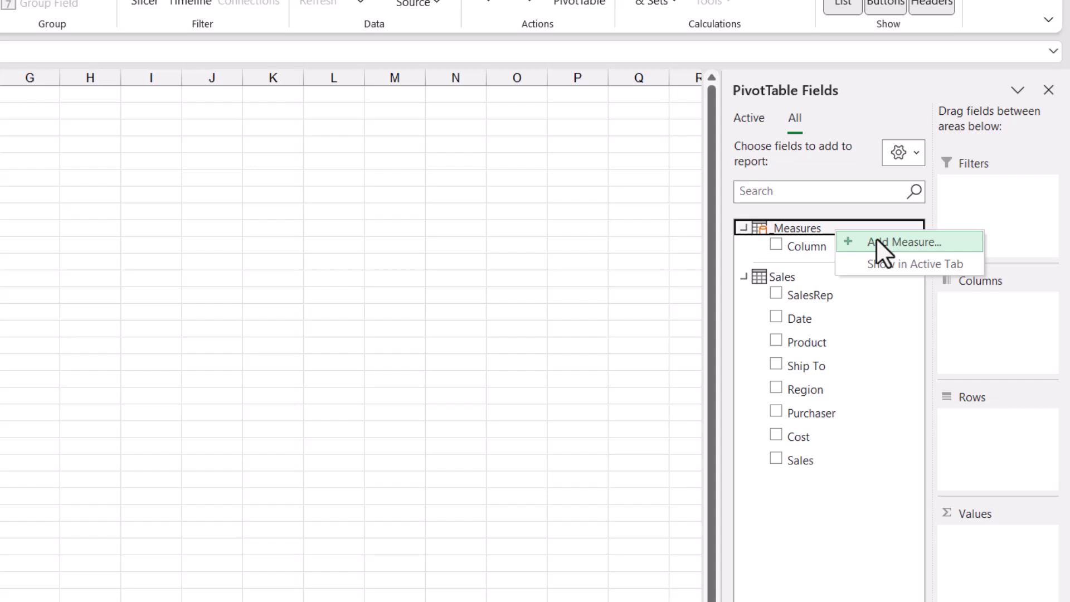
click(758, 162)
Step: Create a Total Cost measure with formula =SUM(Sales[Cost]) via Power Pivot > Measures > New Measure
click(688, 416)
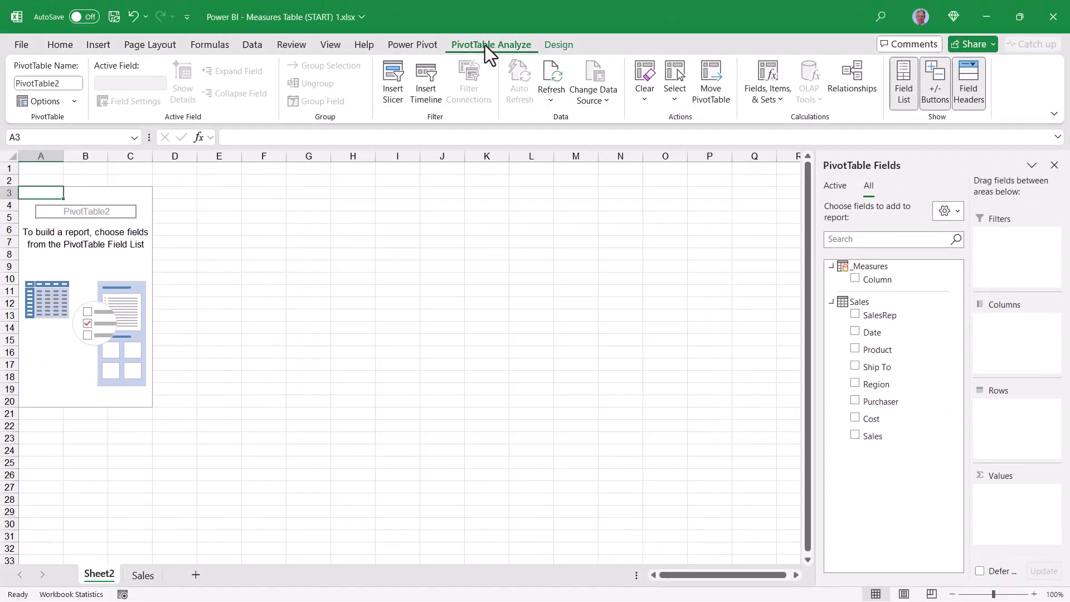
click(414, 43)
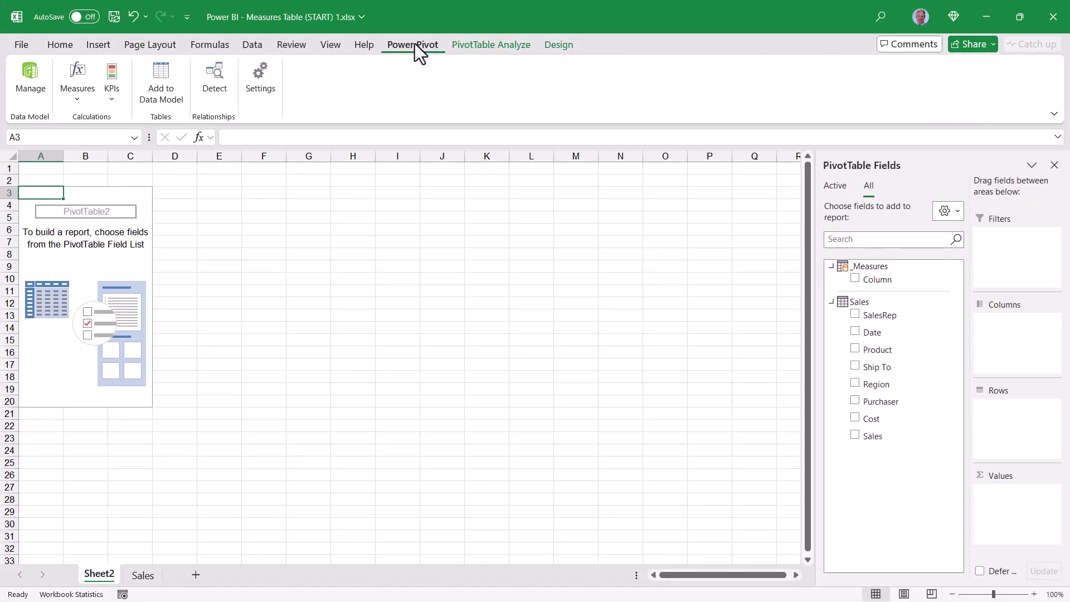
click(76, 95)
click(103, 120)
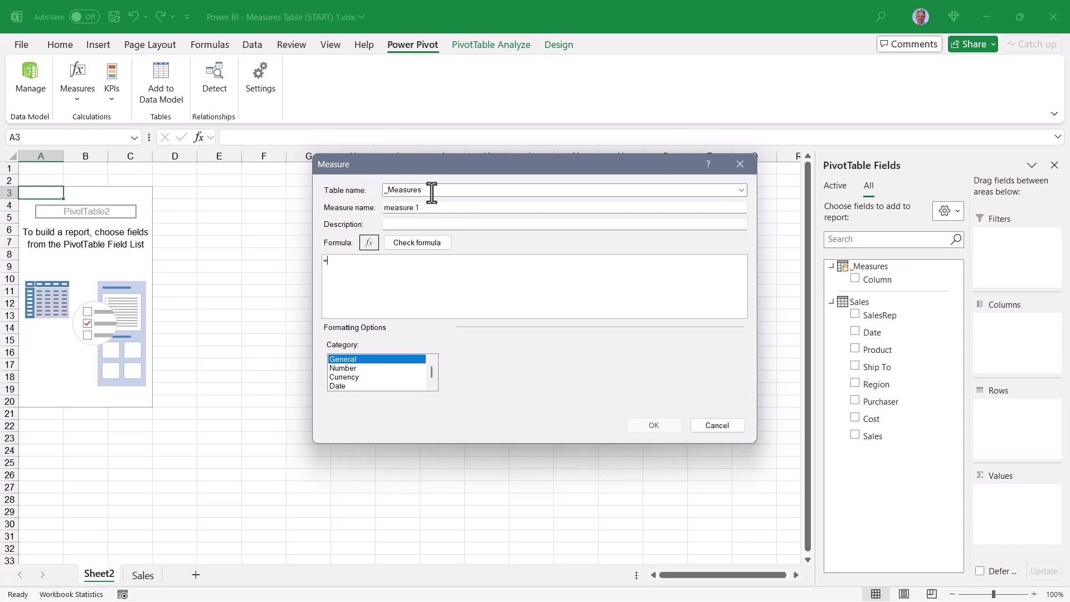
click(433, 207)
text(Total Cost)
click(418, 267)
text(SUM(Sales[Cost]))
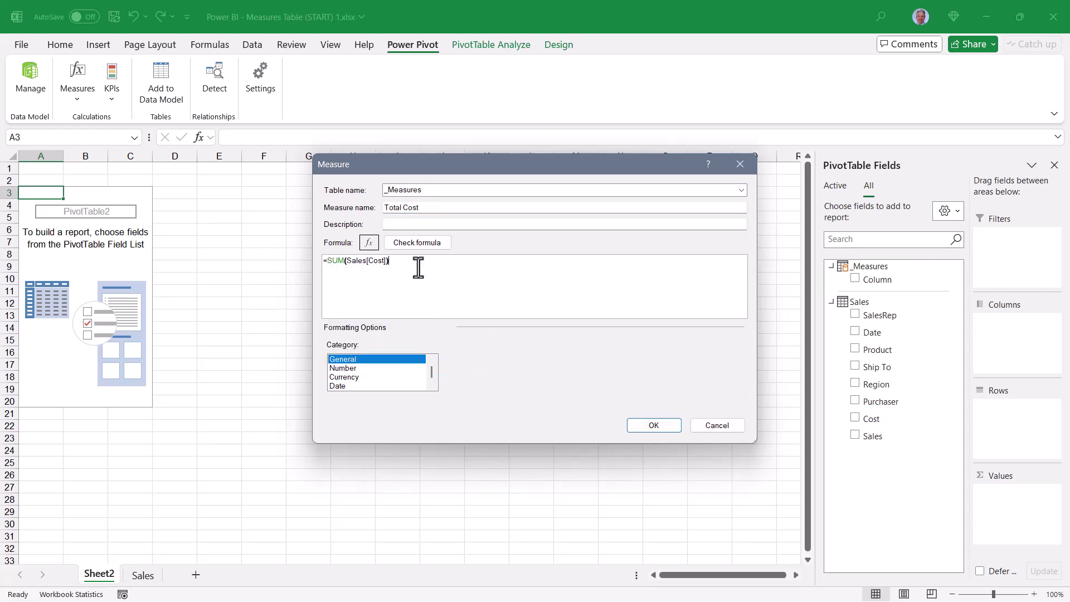
click(654, 425)
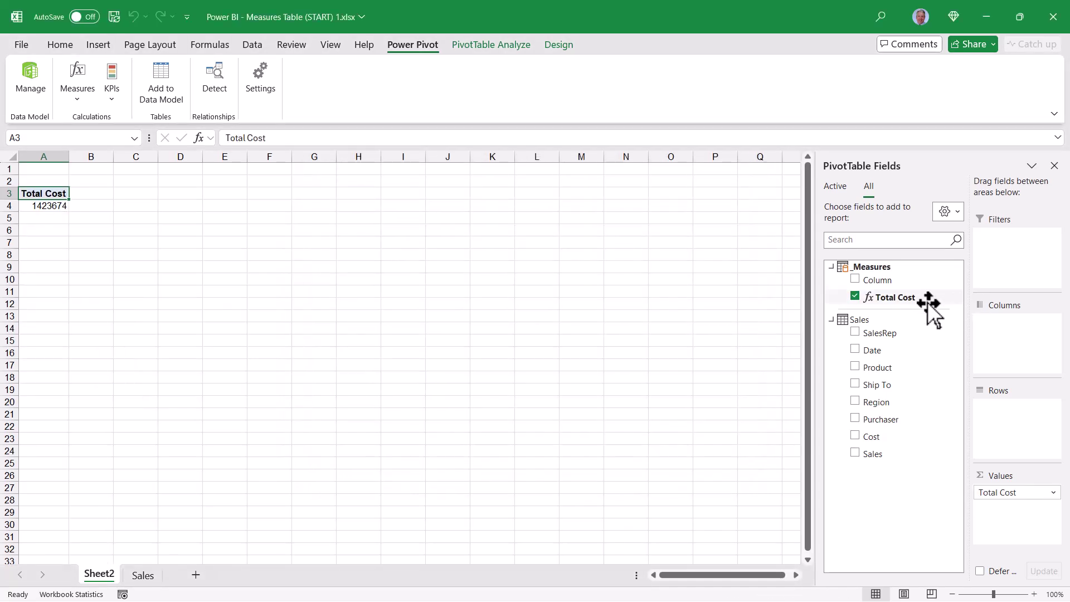
Step: Add a currency-formatted Total Sales measure, =SUM(Sales[Sales]), to _Measures
right_click(892, 265)
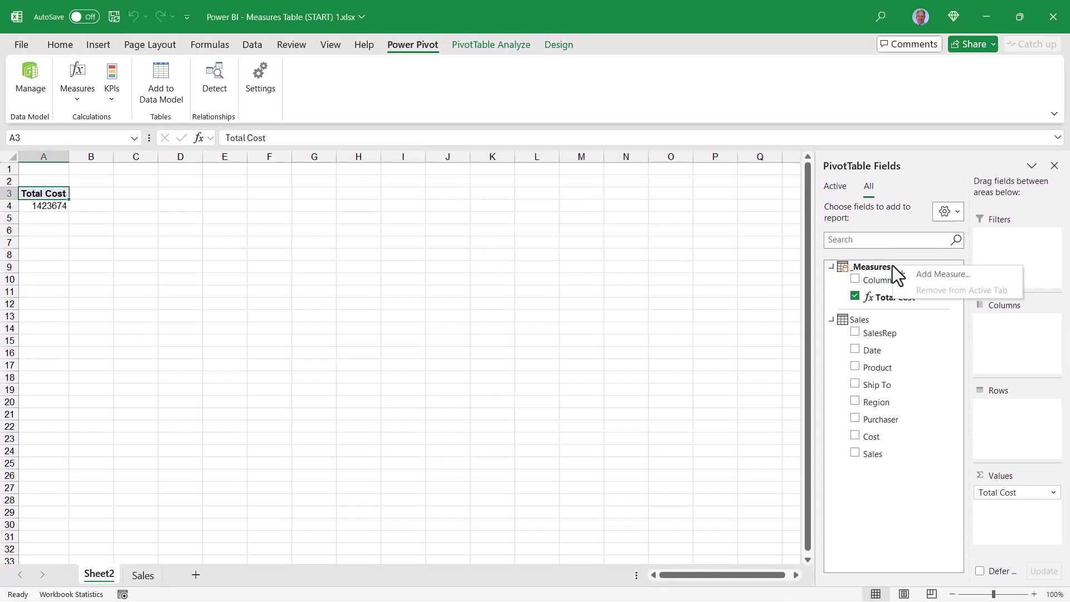
click(918, 273)
key(Tab)
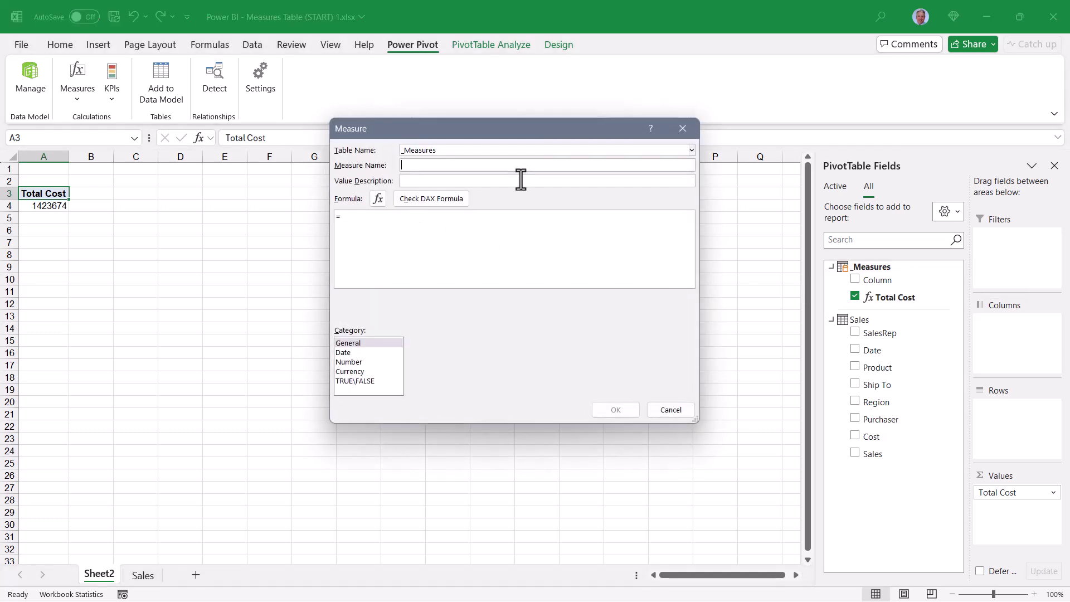
text(Total Sales)
key(Tab)
key(Tab)
text(SUM()
key(Down)
key(Down)
key(Down)
key(Down)
key(Down)
key(Down)
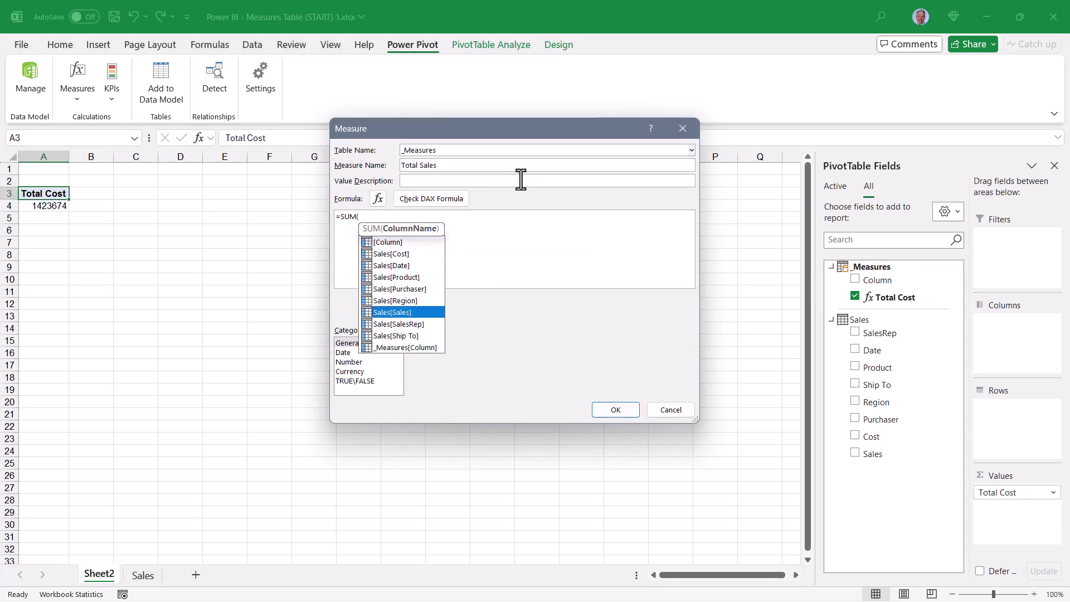
key(Tab)
text())
click(353, 370)
click(577, 356)
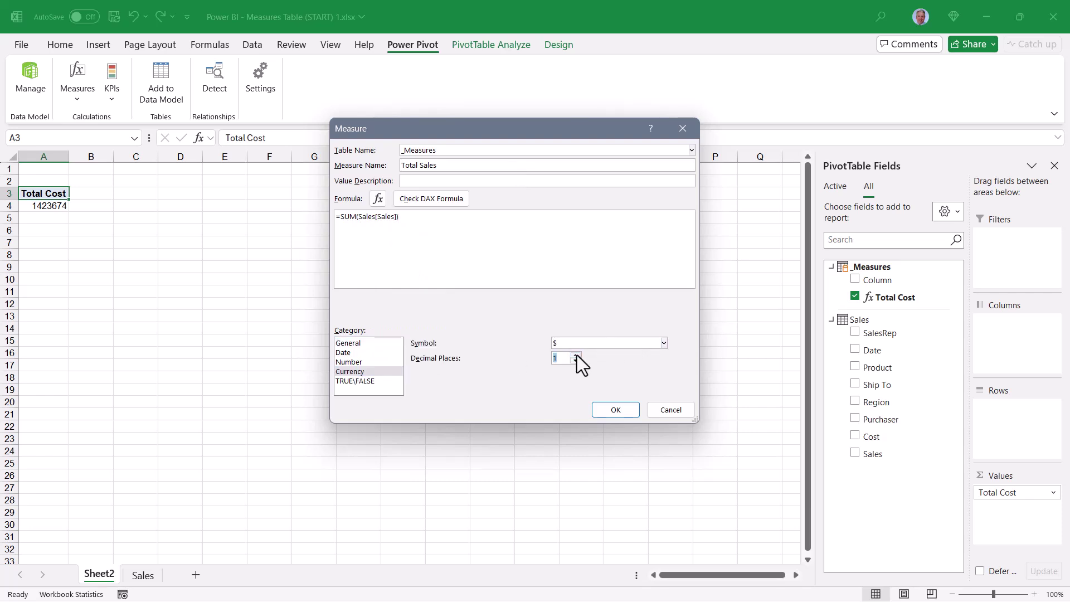
click(606, 411)
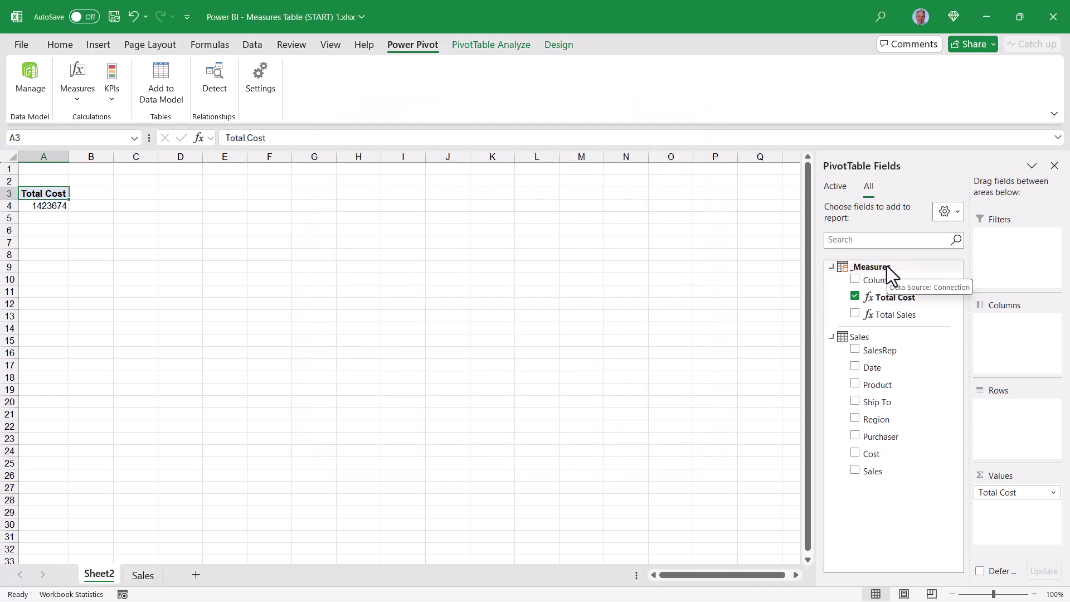
Step: Add a currency-formatted Profit measure, =[Total Sales] - [Total Cost], to _Measures
right_click(888, 267)
click(895, 275)
click(564, 161)
text(Profit)
click(455, 208)
text([)
key(Down)
key(Down)
key(Tab)
click(437, 217)
text(- [)
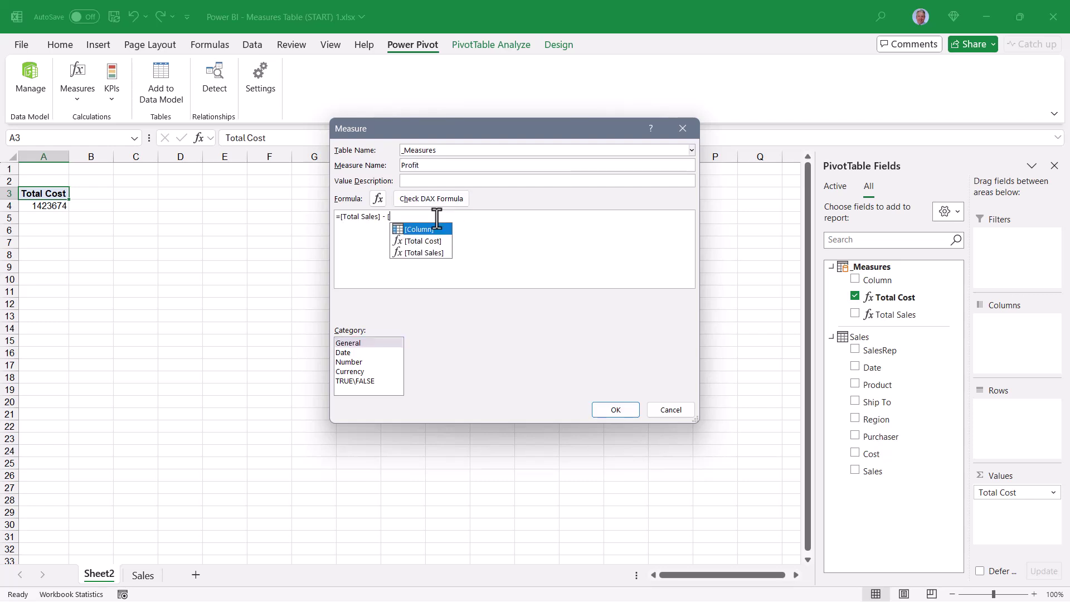
key(Down)
key(Tab)
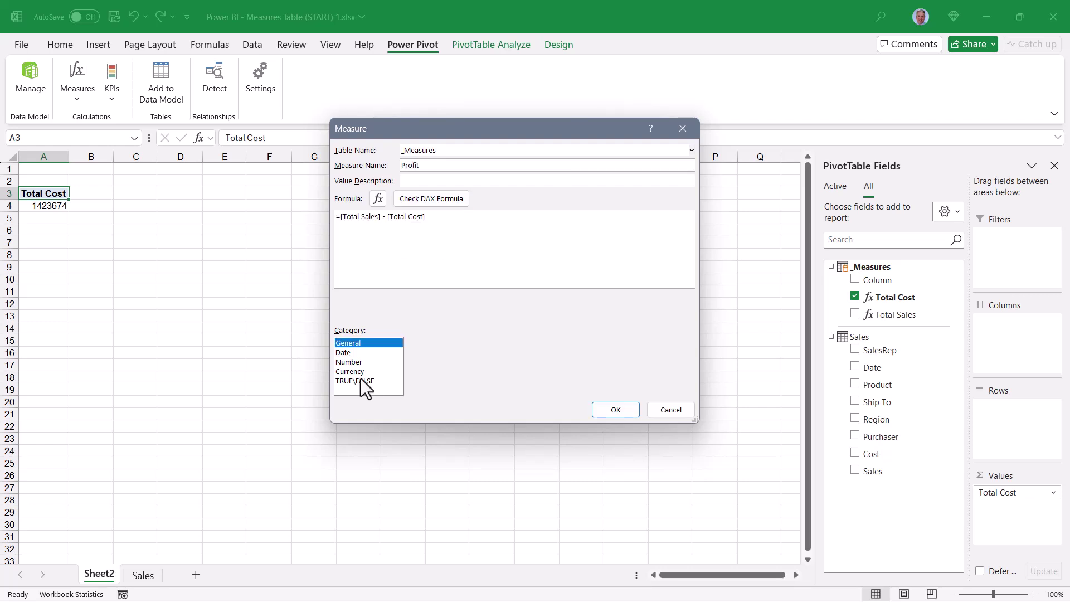
click(351, 372)
click(576, 361)
key(Return)
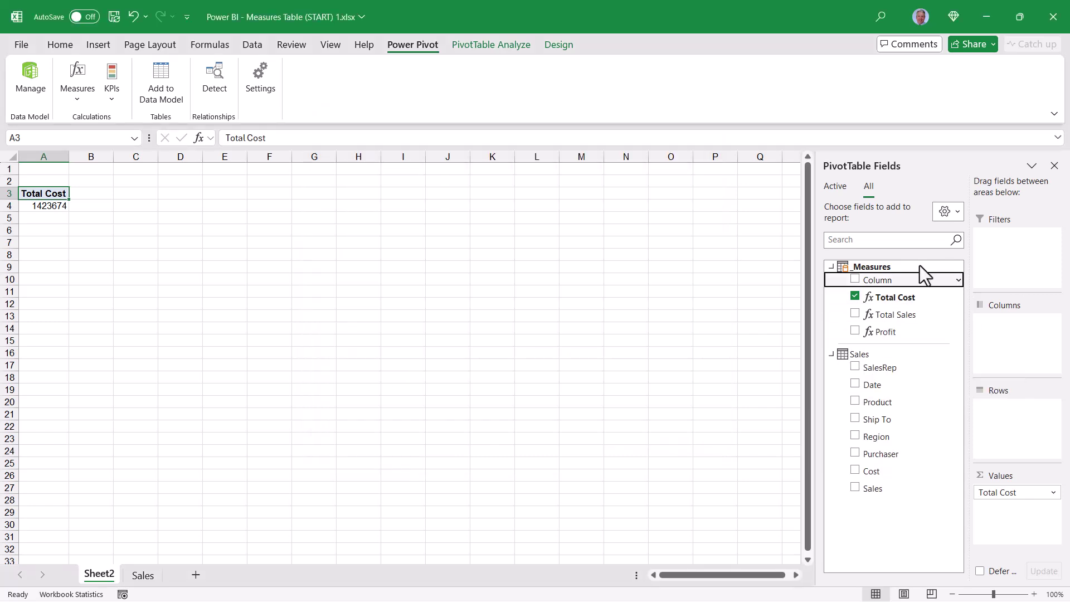
Step: In Power Pivot, hide the placeholder Column of _Measures from client tools
right_click(876, 266)
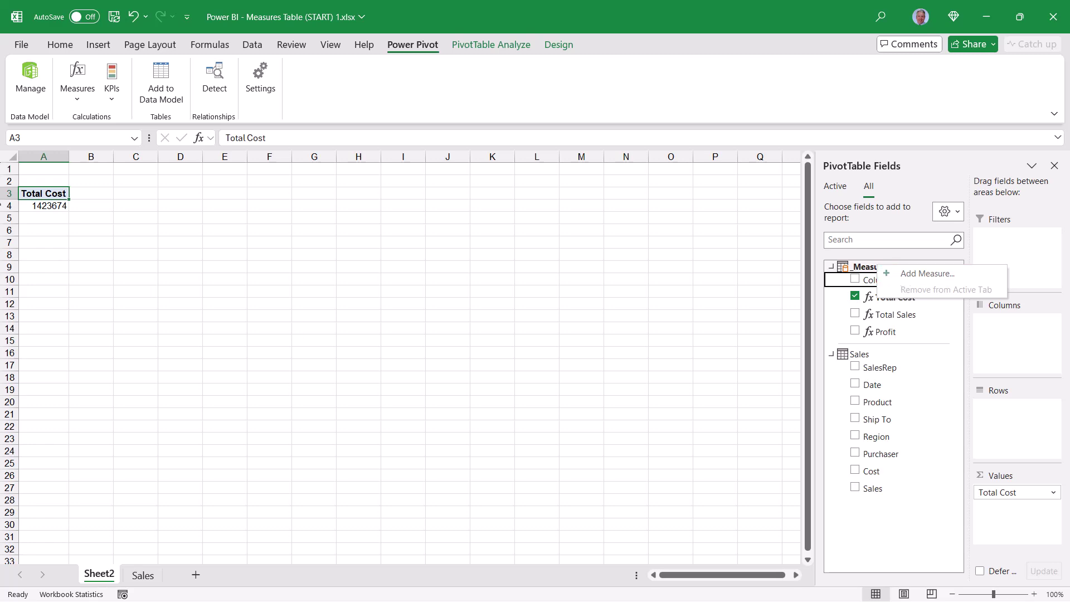
click(26, 70)
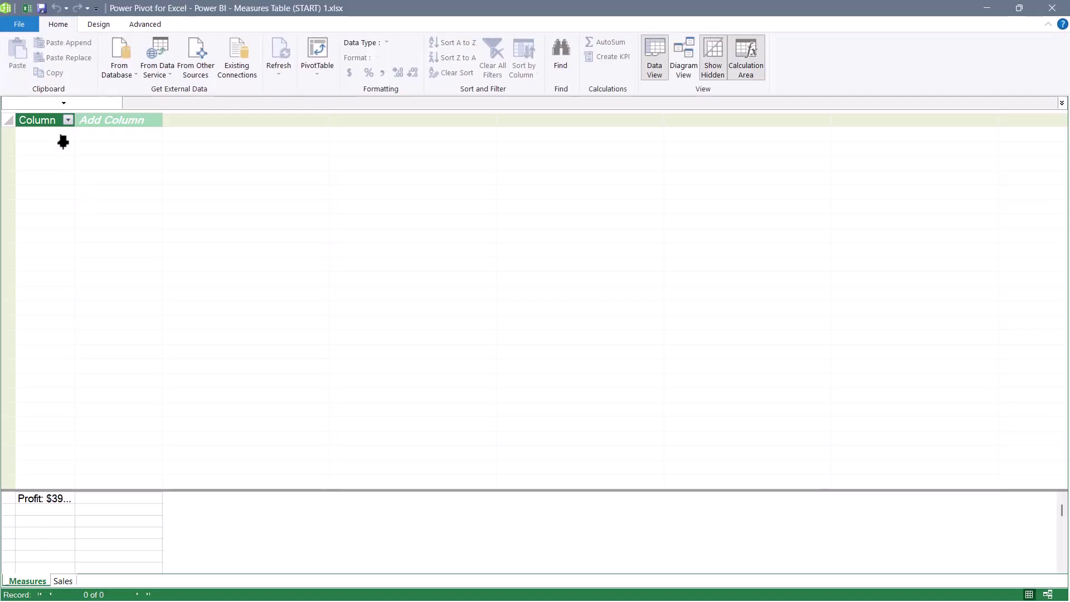
right_click(45, 119)
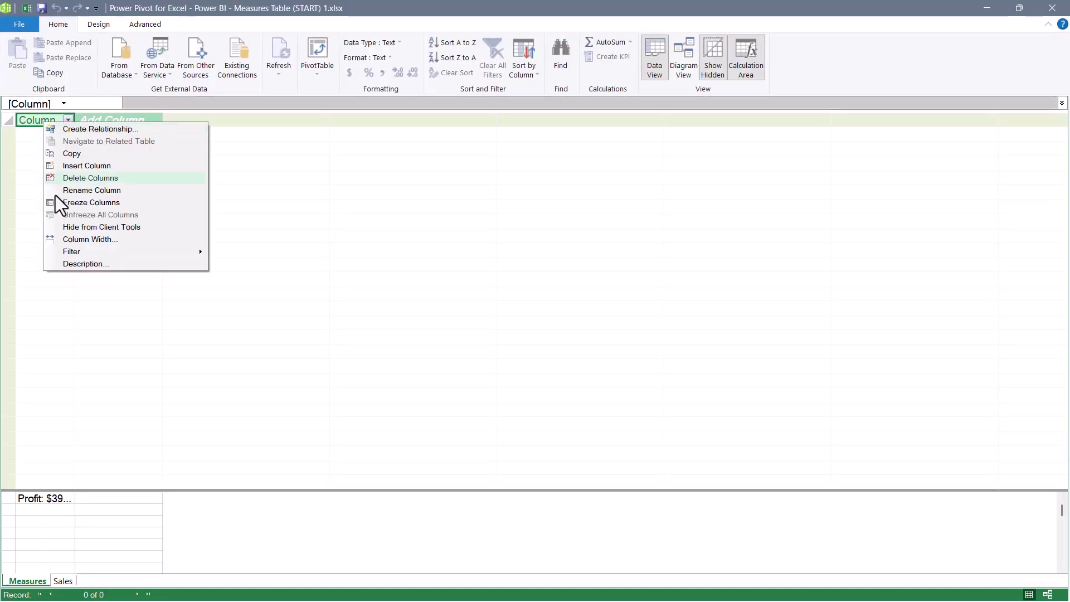
click(79, 227)
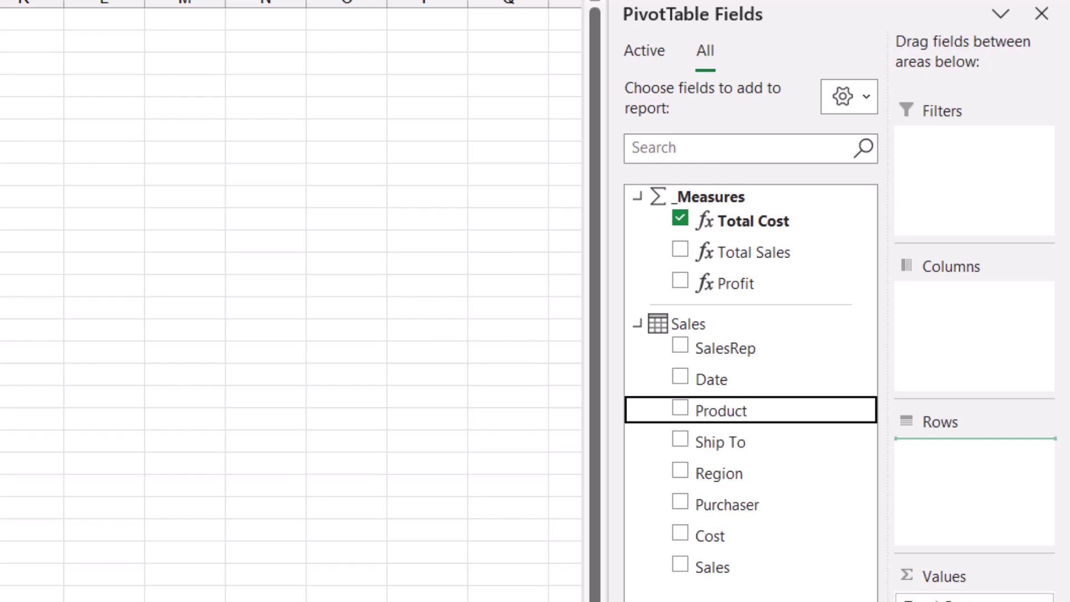
Step: In the PivotTable fields, check Product, uncheck Total Cost, and check Total Sales
key(space)
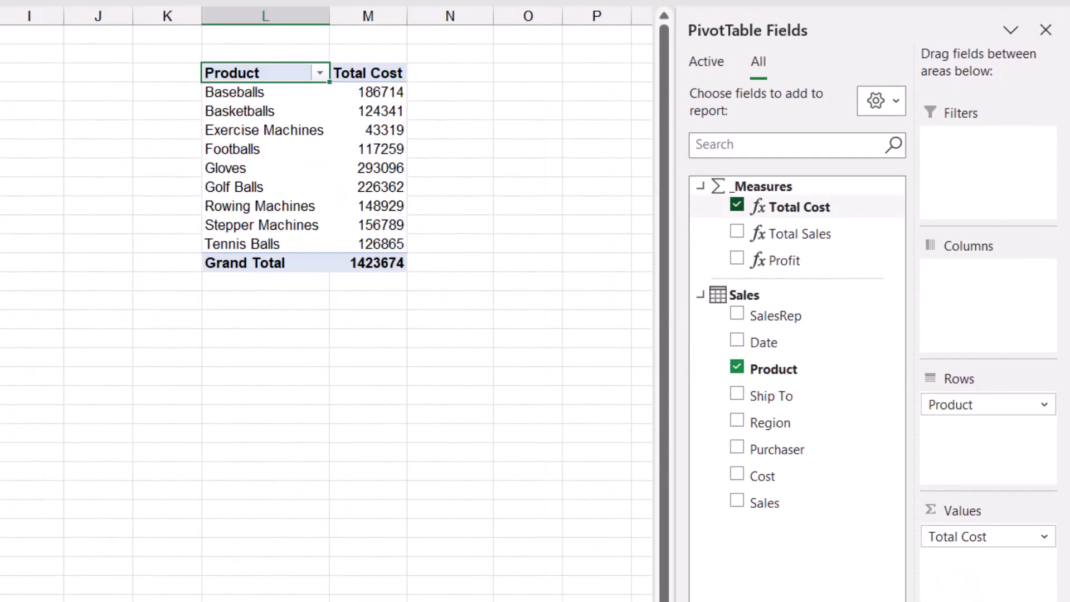
key(space)
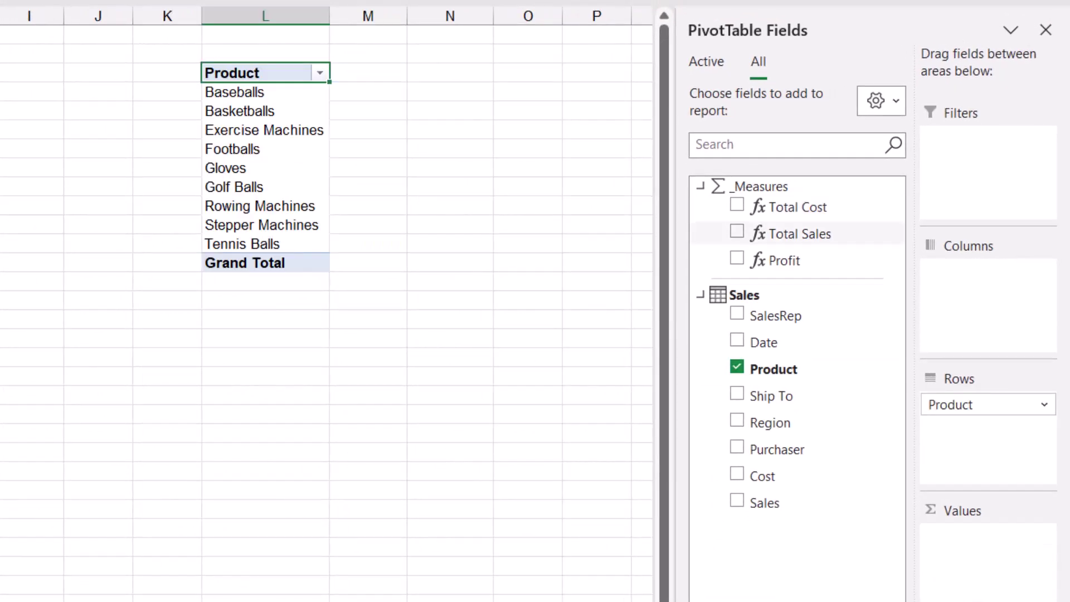
key(space)
key(space)
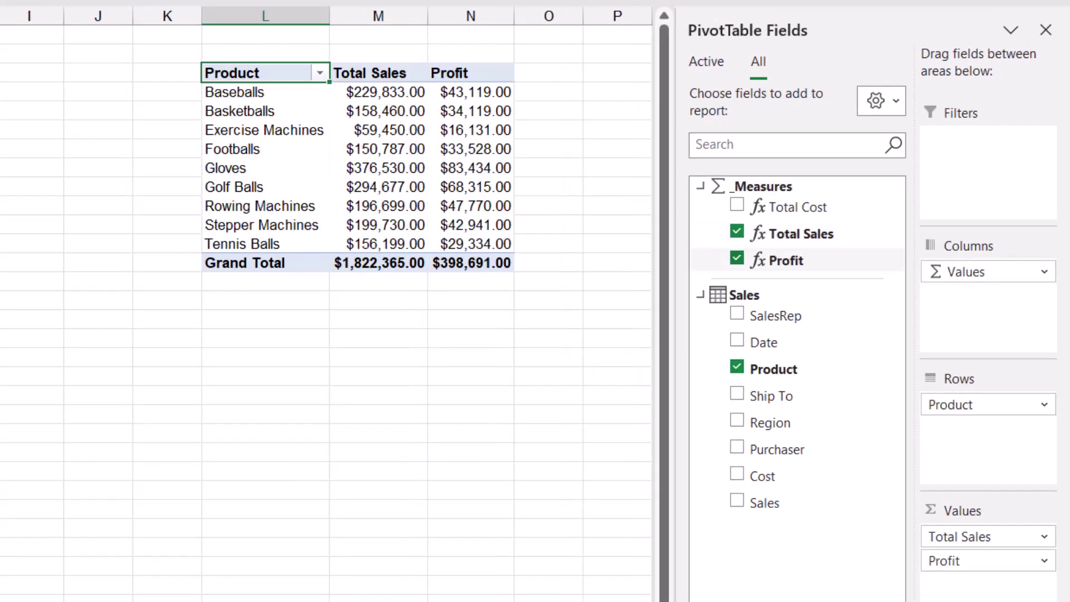